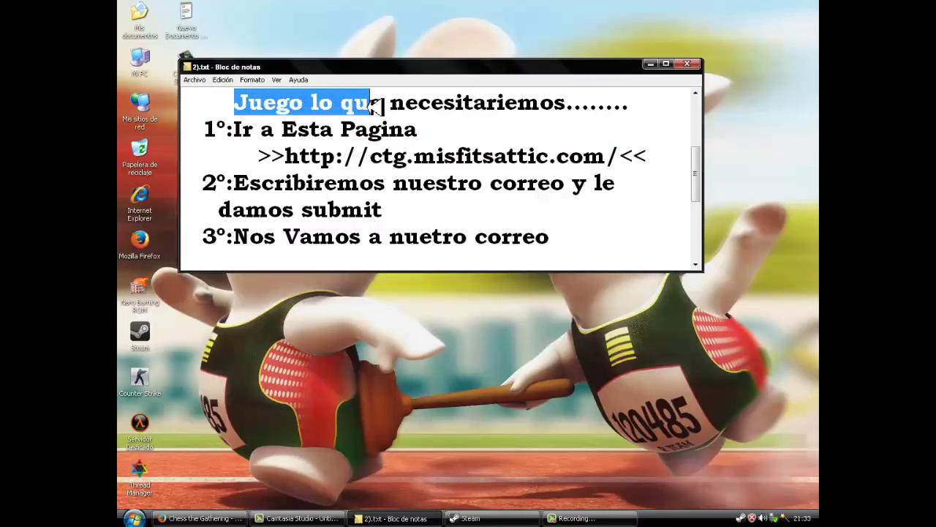
- Read through the Notepad guide's greeting and tutorial description
drag(234, 104, 501, 110)
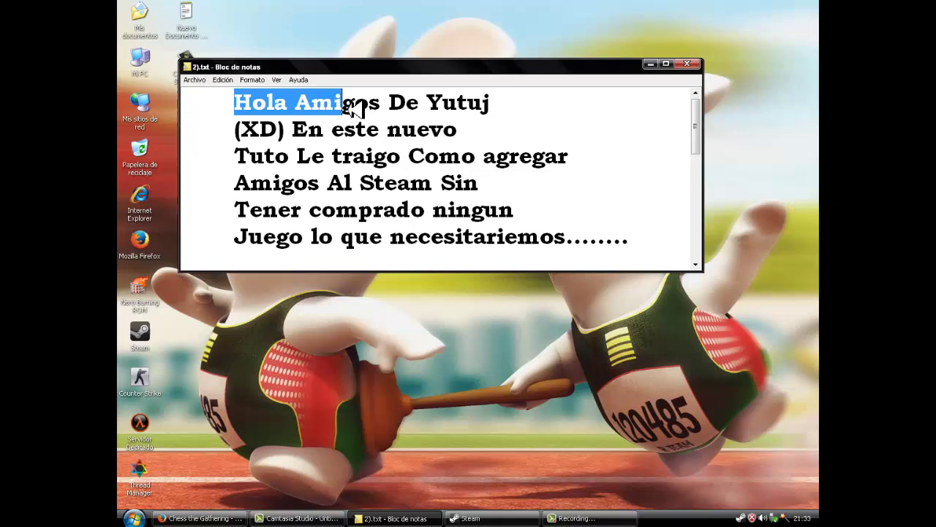
click(298, 138)
mouse_move(294, 137)
mouse_down()
mouse_move(443, 138)
mouse_move(445, 162)
mouse_move(329, 184)
mouse_up()
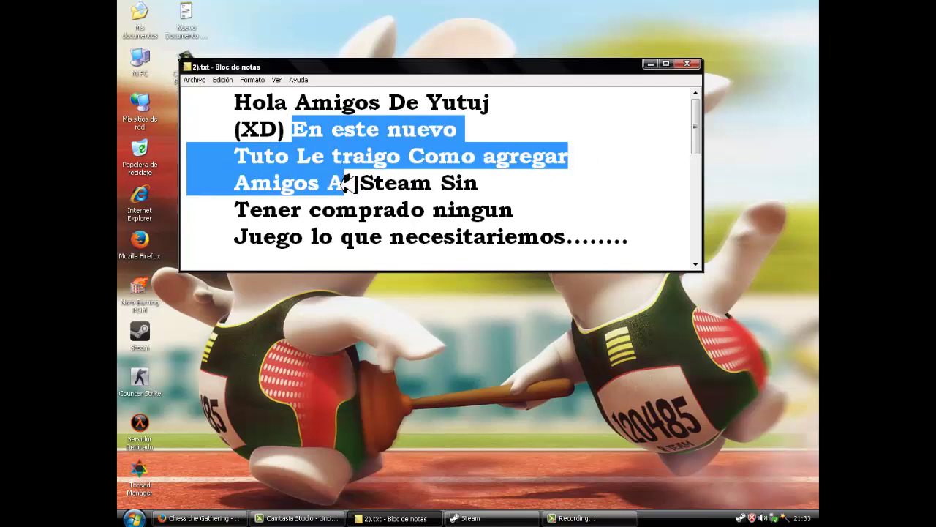
mouse_move(330, 184)
mouse_down()
mouse_move(490, 190)
mouse_move(443, 212)
mouse_move(311, 240)
mouse_up()
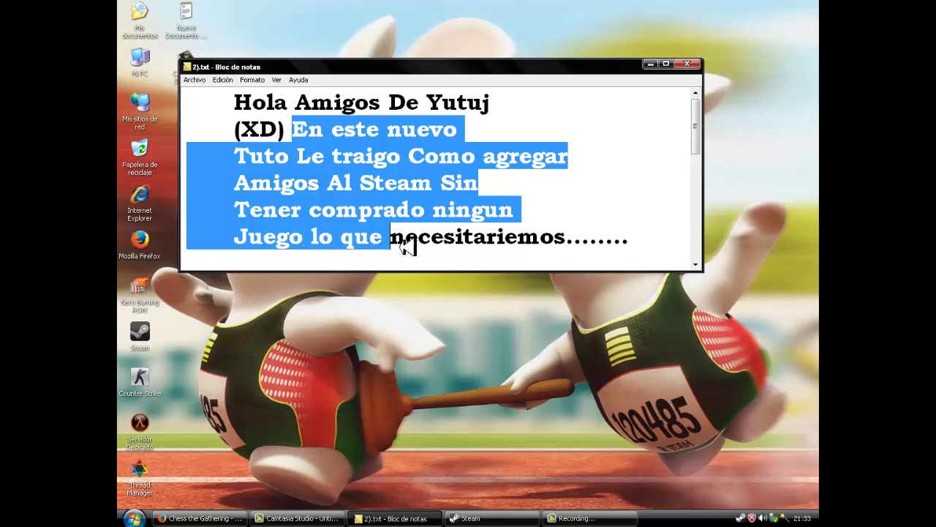
drag(311, 240, 647, 248)
scroll(618, 202, down, 3)
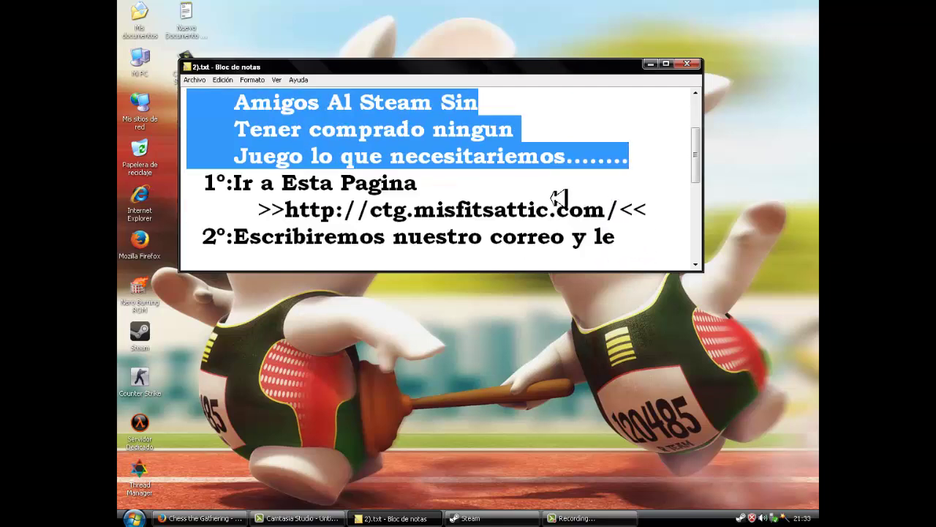
scroll(688, 166, down, 1)
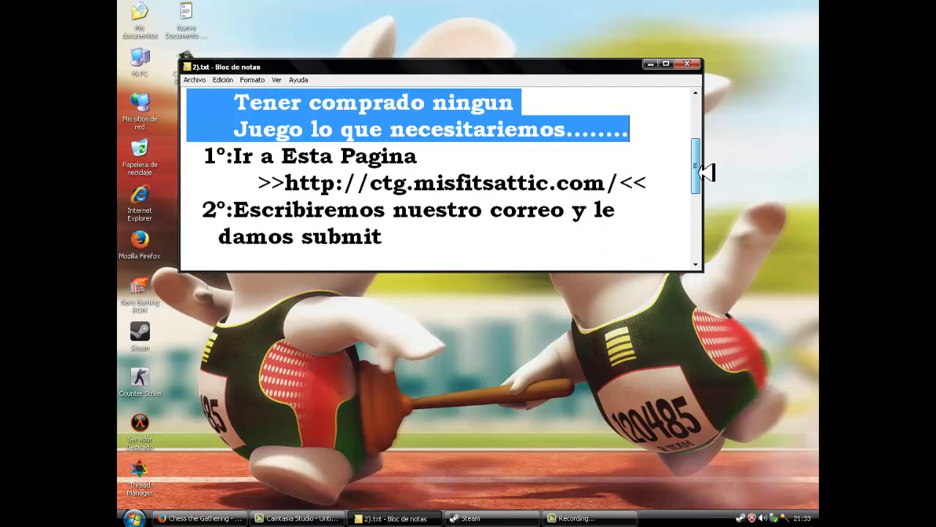
- Highlight the step 1 label and web address, then bring up the Chess the Gathering page
click(207, 157)
drag(206, 157, 399, 162)
mouse_move(285, 183)
mouse_down()
mouse_move(322, 191)
mouse_move(628, 188)
mouse_up()
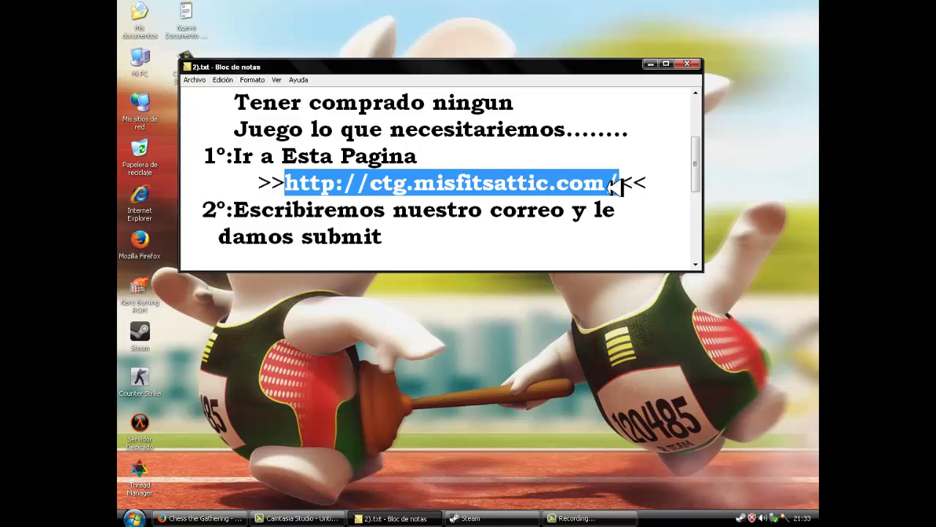
click(197, 518)
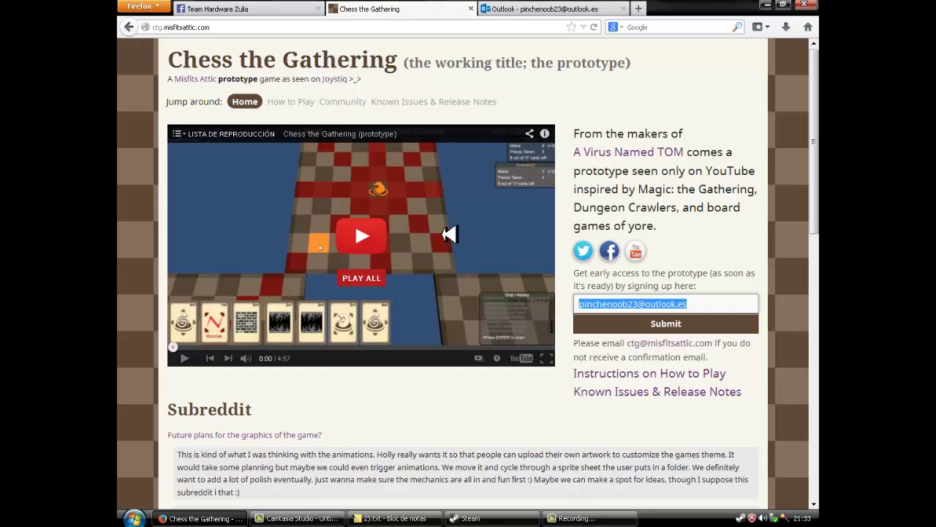
- Read step 2 in Notepad, then select the email address in the signup field
click(394, 518)
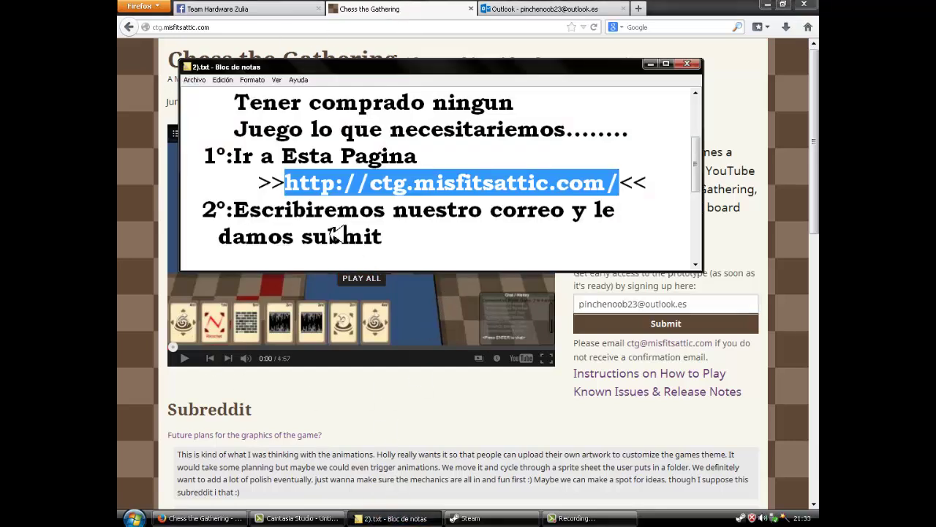
mouse_move(203, 210)
mouse_down()
mouse_move(470, 227)
mouse_move(384, 237)
mouse_up()
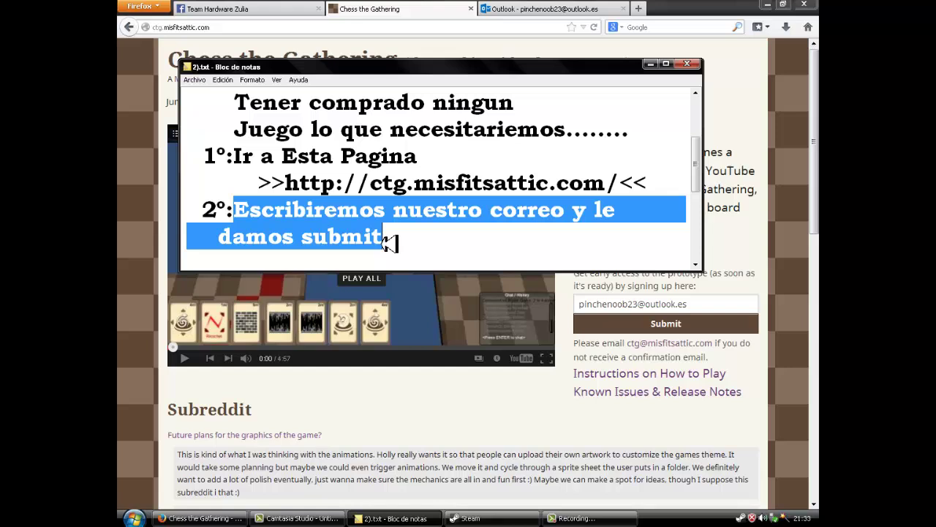
drag(695, 158, 704, 201)
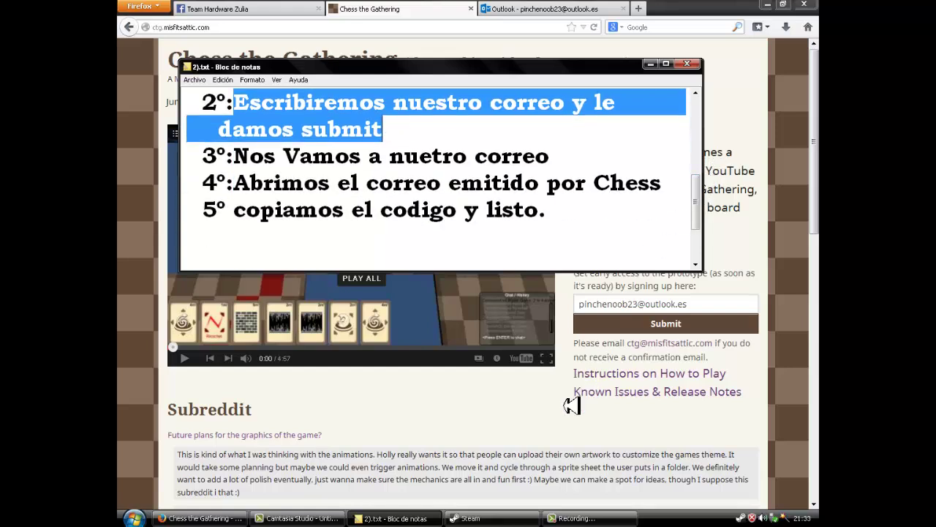
click(615, 346)
mouse_move(579, 304)
mouse_down()
mouse_move(704, 315)
mouse_move(587, 307)
mouse_up()
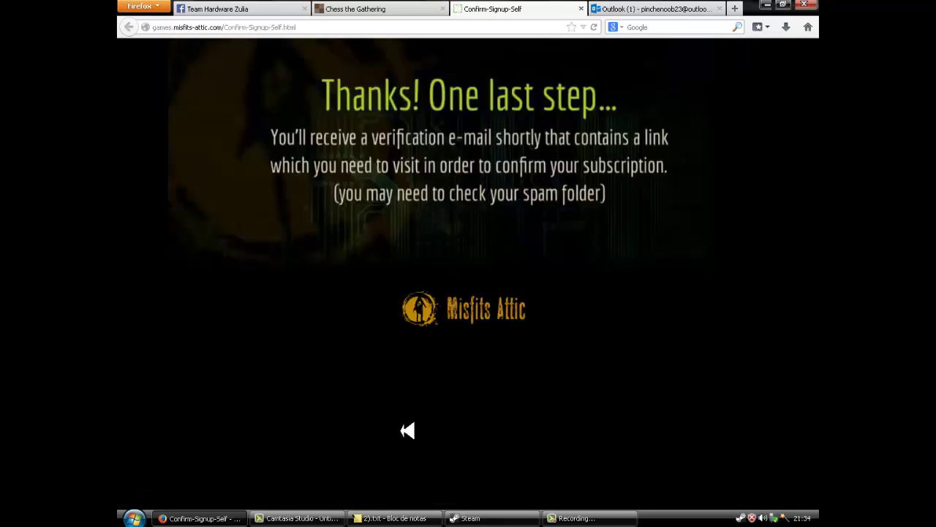
- Read step 3 about the inbox in Notepad and switch to Outlook
click(394, 517)
mouse_move(235, 155)
mouse_down()
mouse_move(516, 182)
mouse_move(557, 163)
mouse_up()
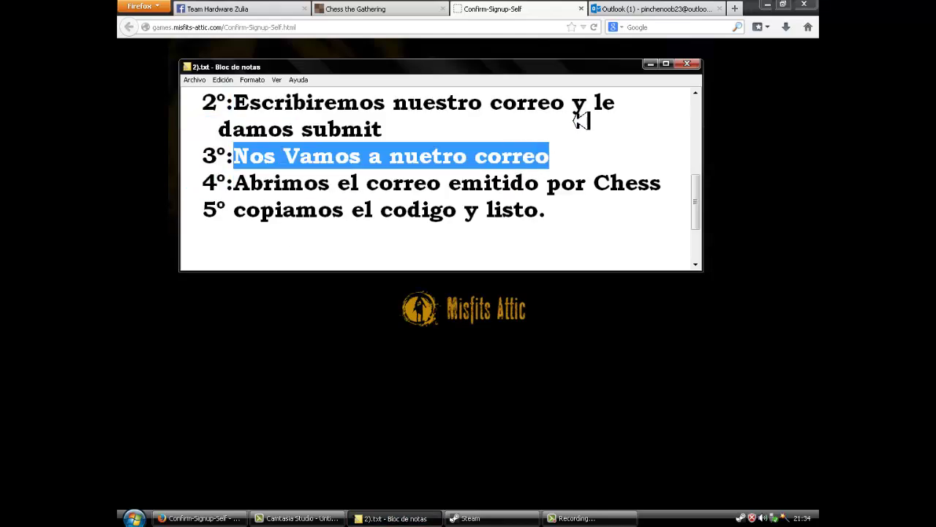
click(650, 64)
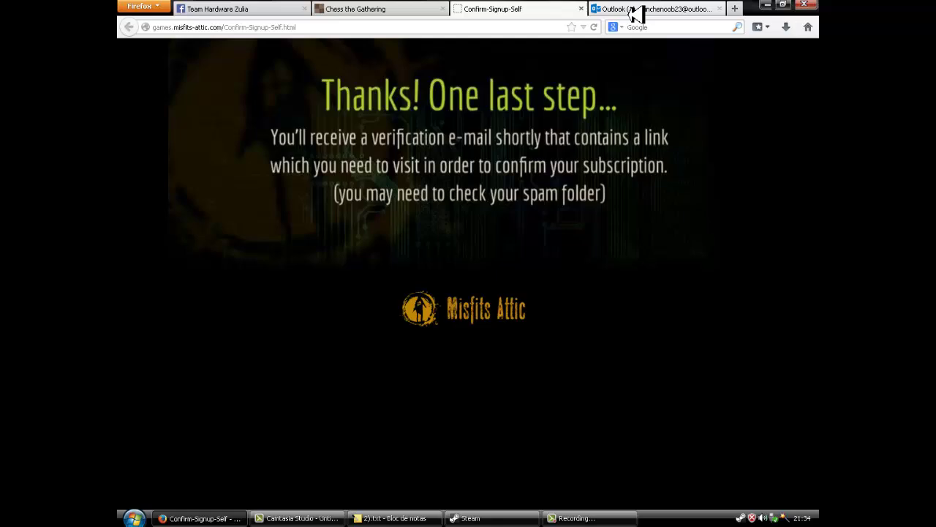
click(635, 10)
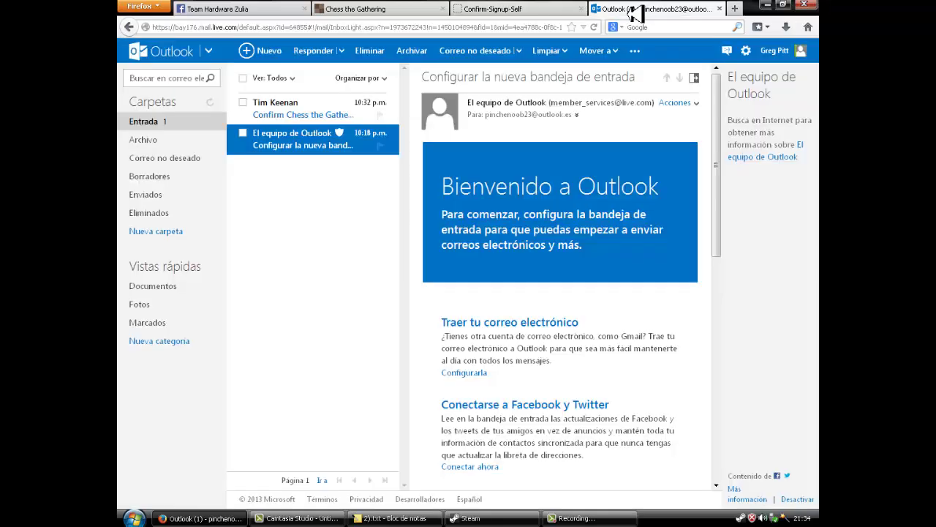
- Open the Confirm Chess the Gathering subscription email and follow its ymlp240.net confirmation link
click(275, 106)
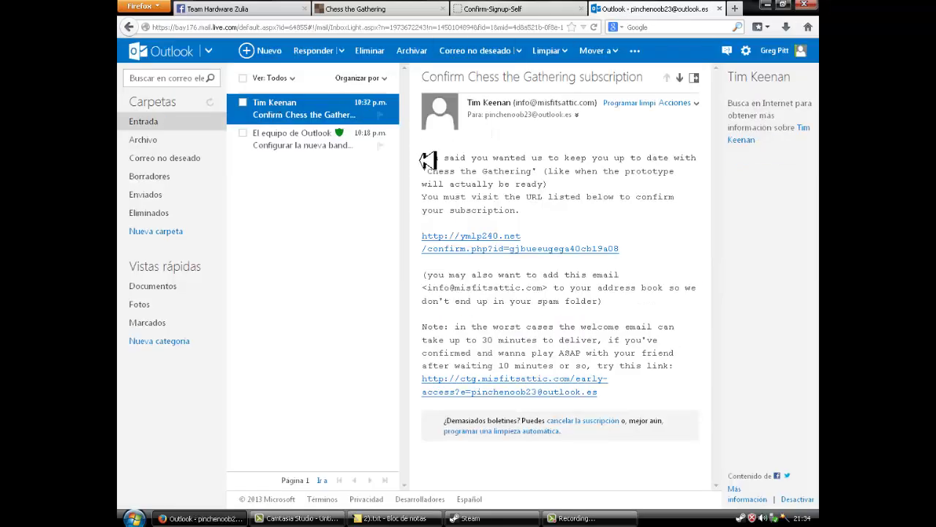
drag(422, 157, 654, 242)
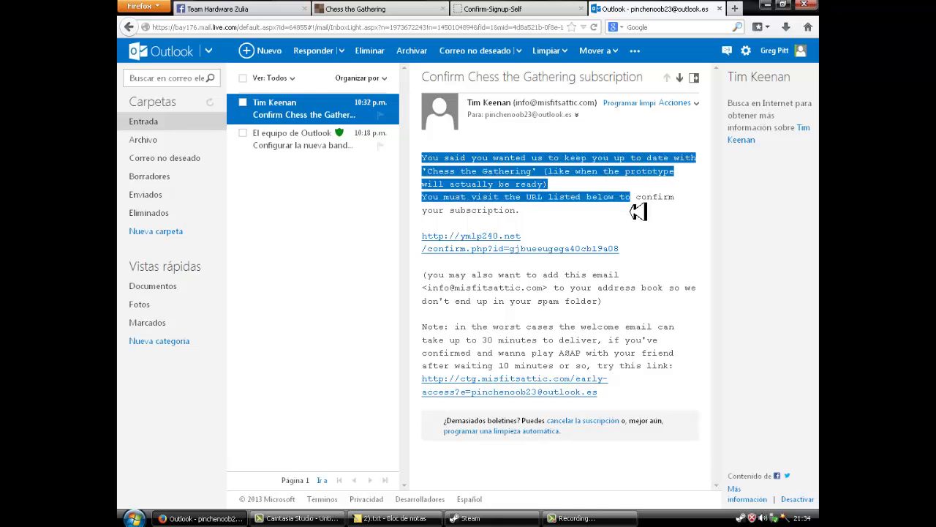
click(656, 242)
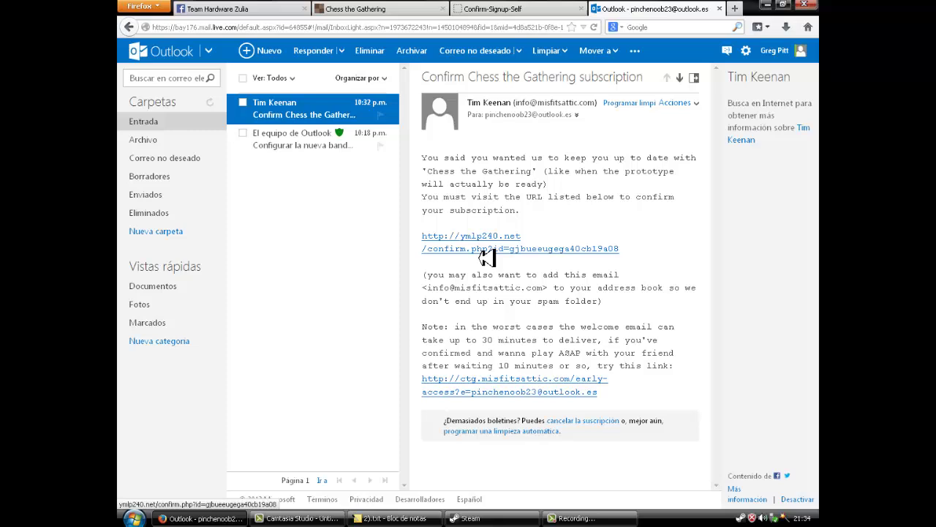
click(488, 250)
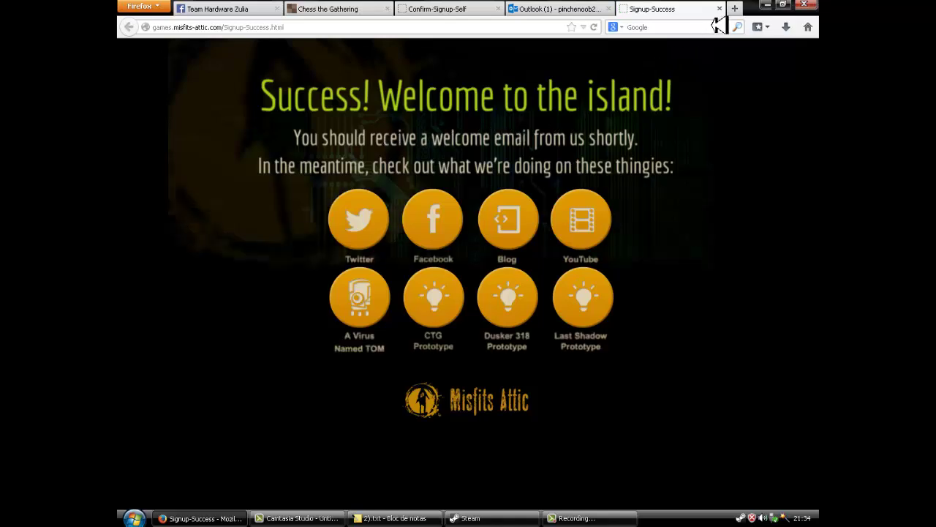
- Append ' y le damos comfirm' to step 3 and return to the Outlook email
click(395, 518)
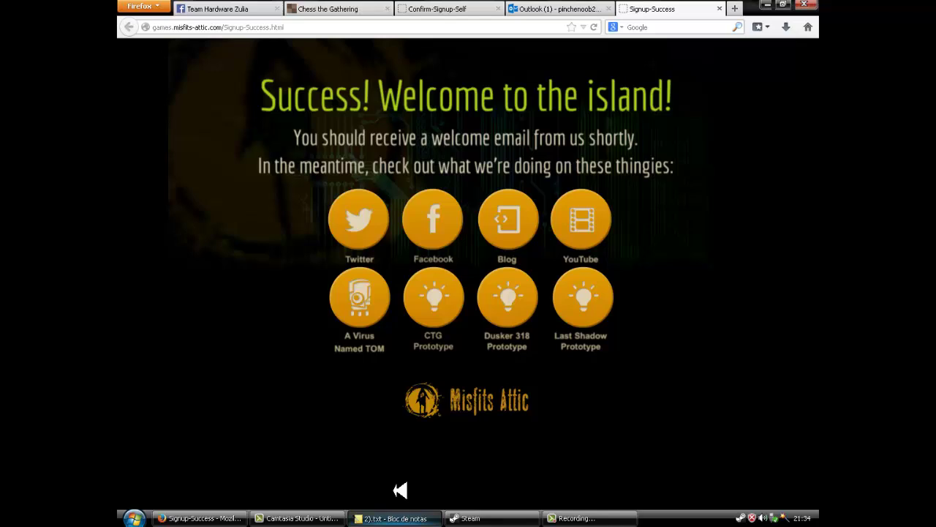
text(3º:Nos Vamos a nuetro correo y le damos)
click(553, 187)
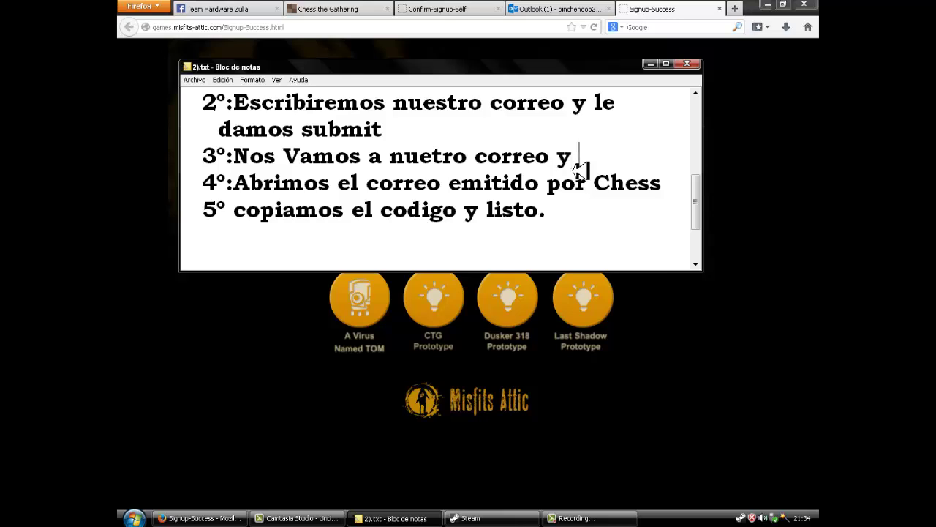
text(comfirm)
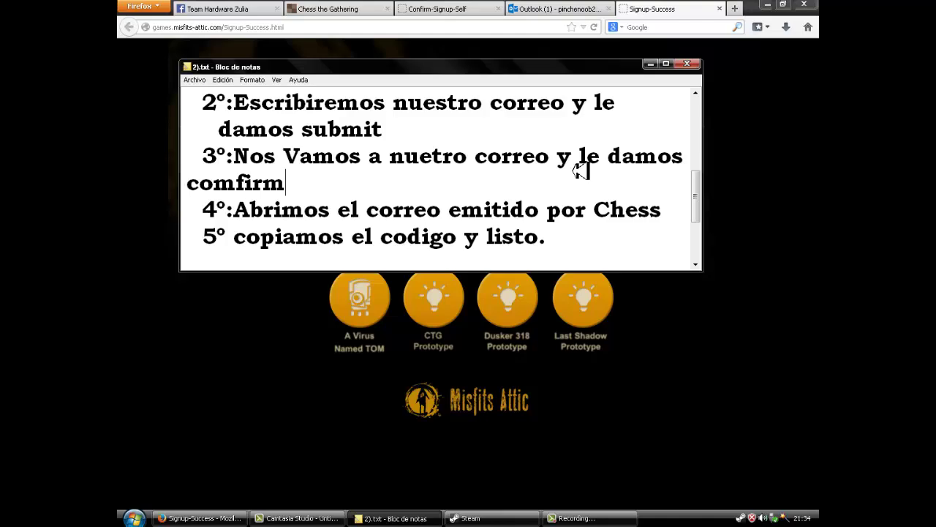
click(556, 9)
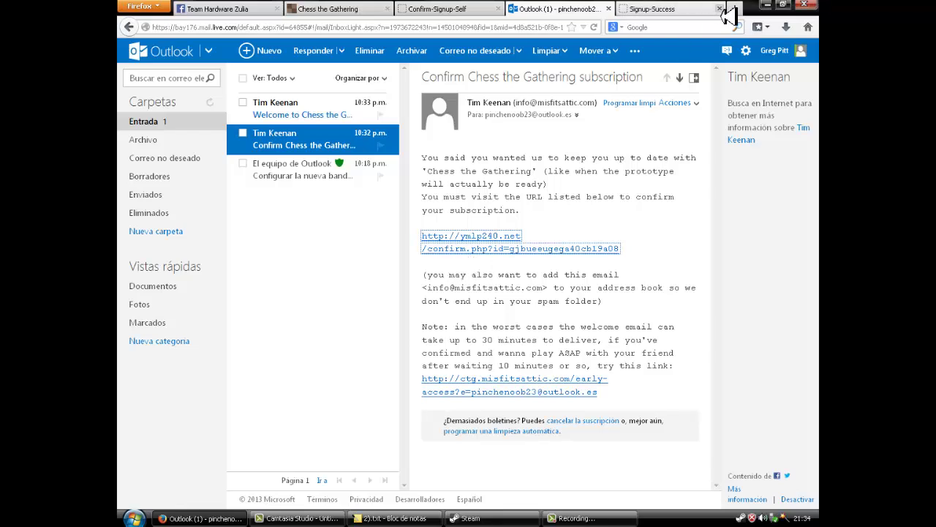
- Add step 4 to the guide, then follow the welcome email's early-access link
click(722, 8)
mouse_move(307, 108)
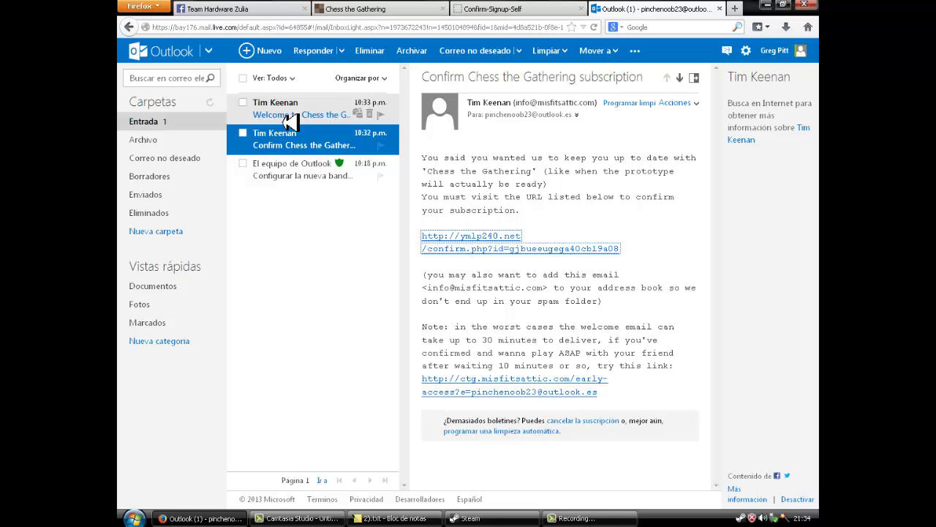
click(391, 518)
text(comfirm y nos llegará otro correo con n)
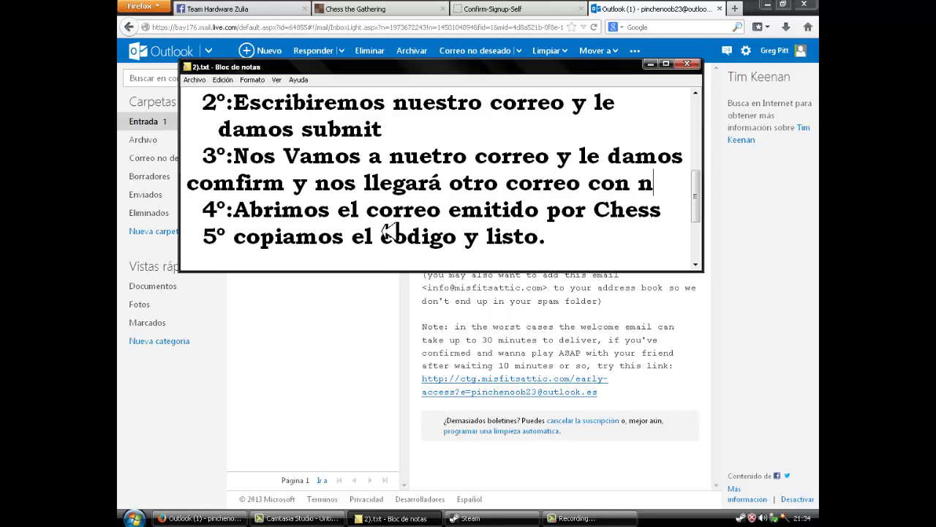
text(uestro serial)
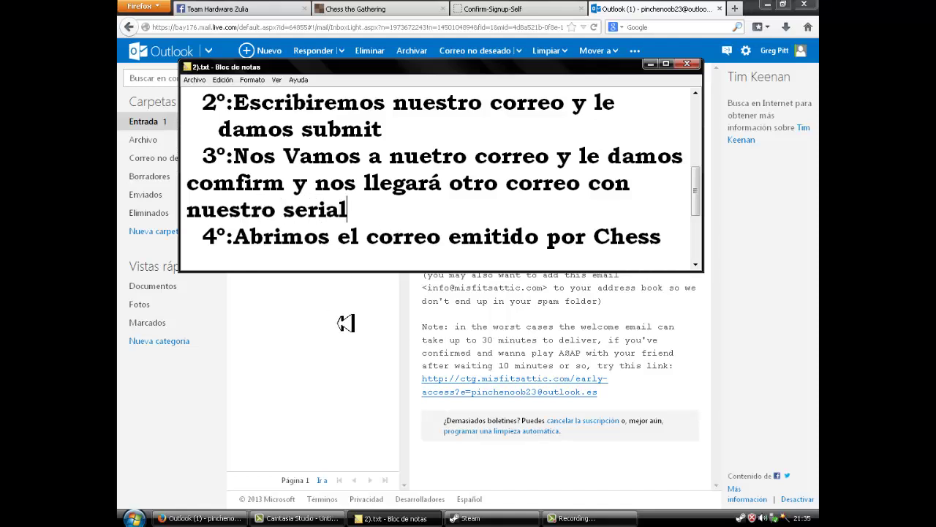
click(345, 323)
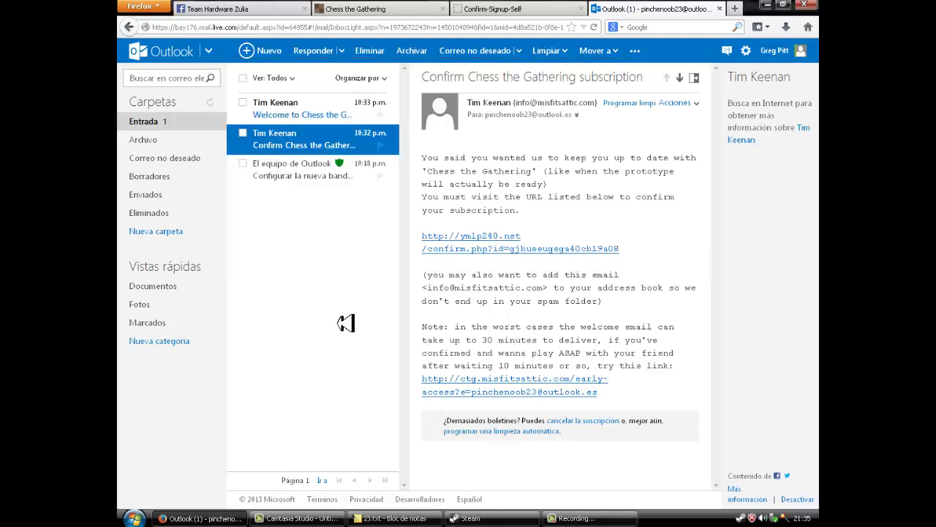
click(307, 108)
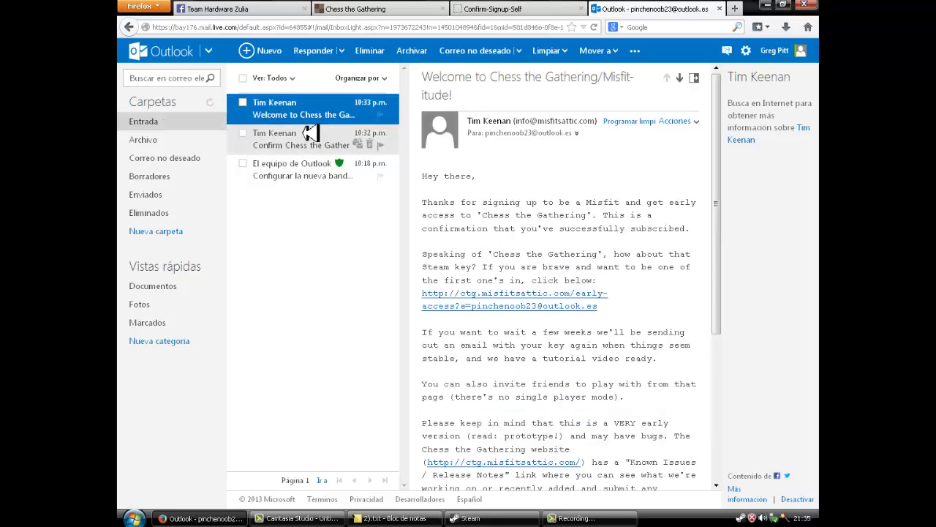
scroll(530, 215, down, 2)
scroll(476, 241, down, 2)
scroll(483, 292, down, 2)
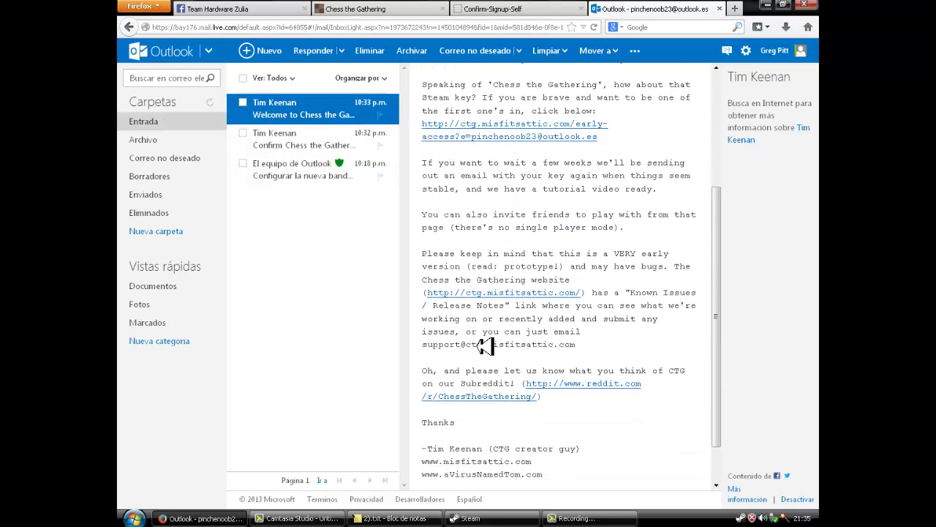
scroll(511, 349, down, 1)
scroll(511, 349, up, 2)
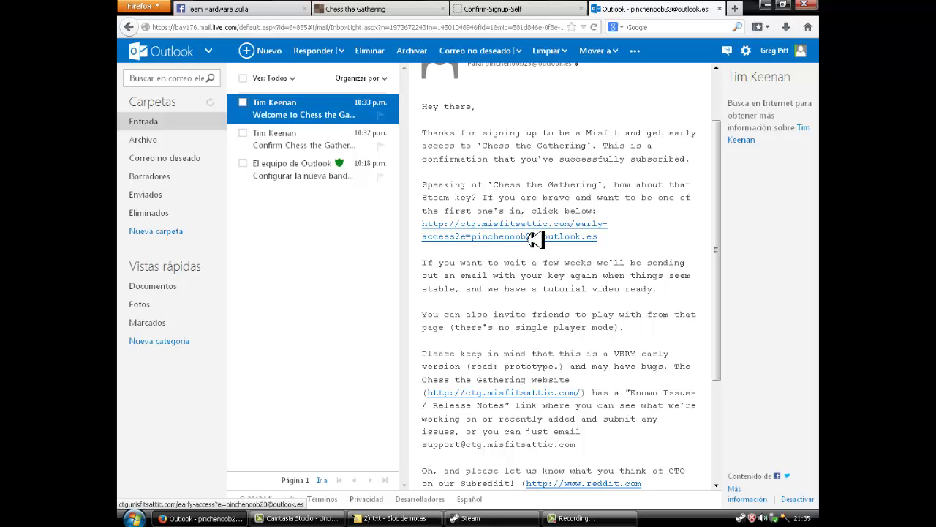
click(492, 242)
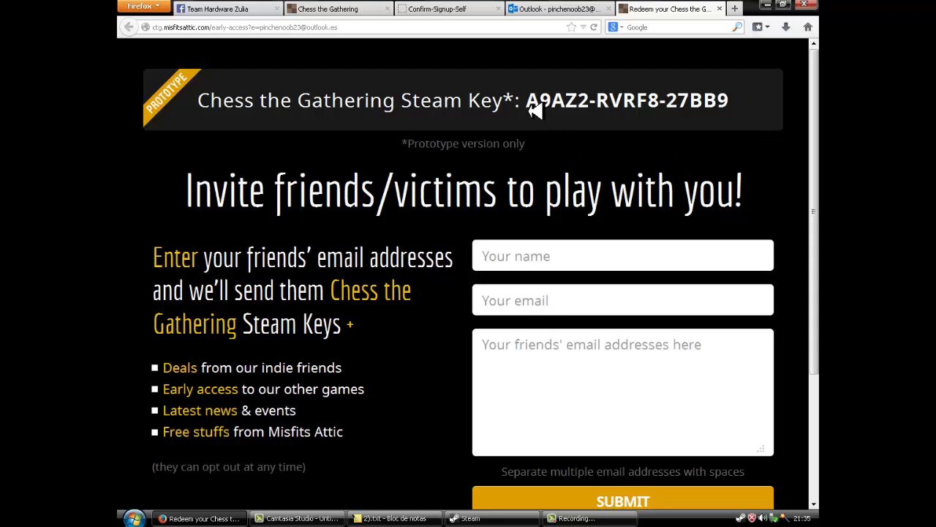
- Highlight the guide's steps about opening the email and copying the code
drag(528, 102, 734, 108)
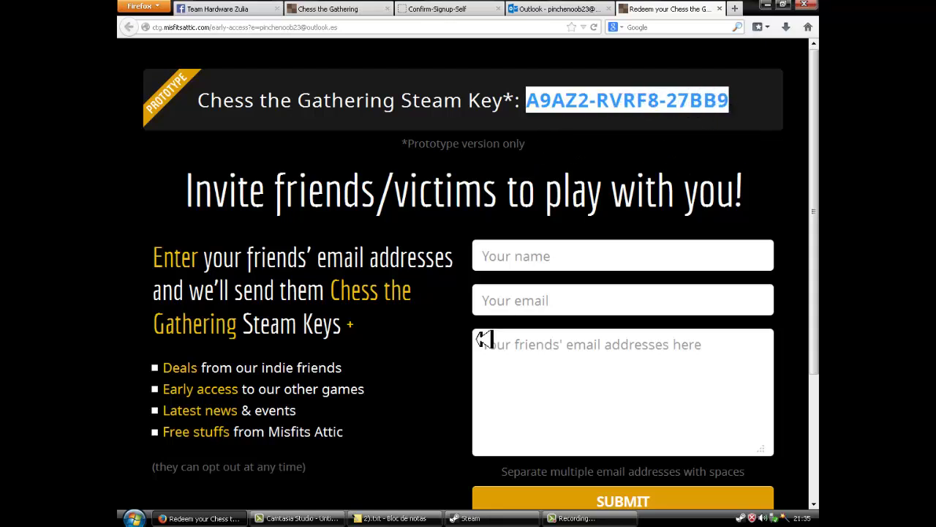
click(392, 518)
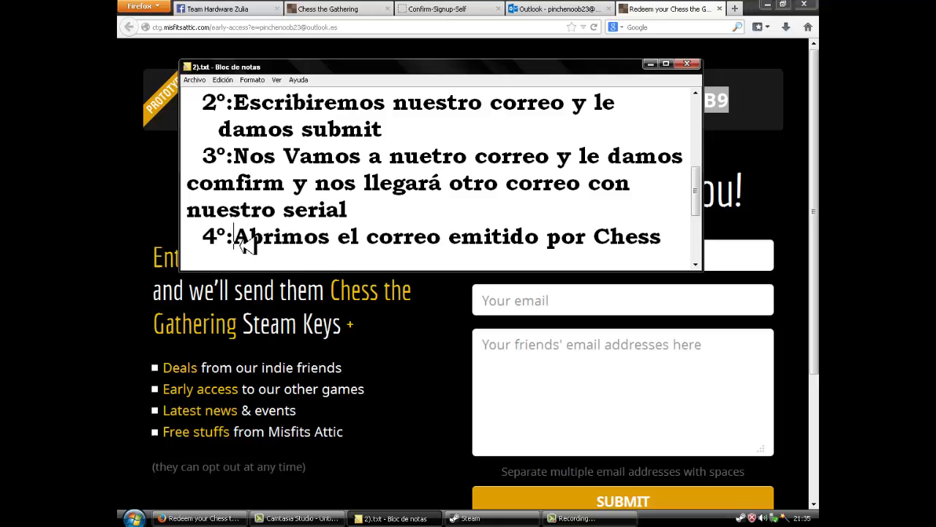
drag(236, 238, 416, 240)
scroll(415, 240, down, 1)
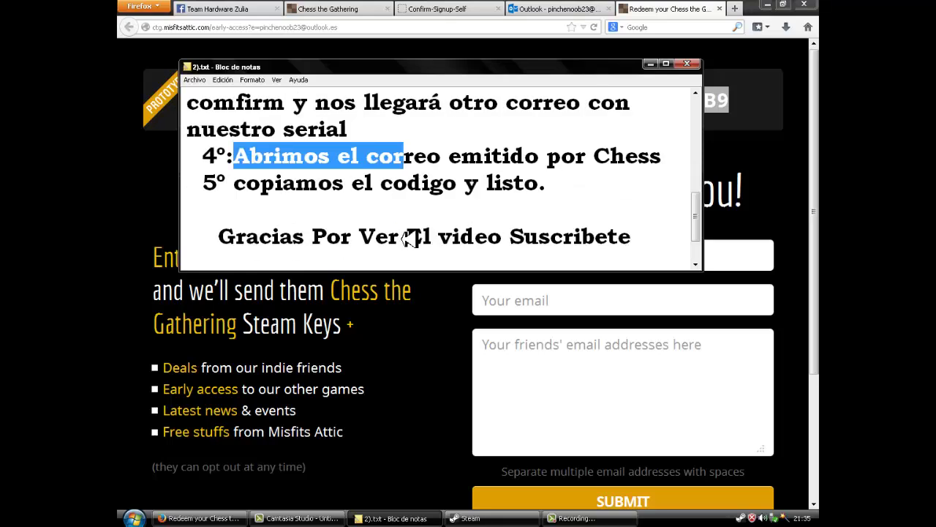
mouse_move(236, 185)
mouse_down()
mouse_move(269, 196)
mouse_move(553, 199)
mouse_up()
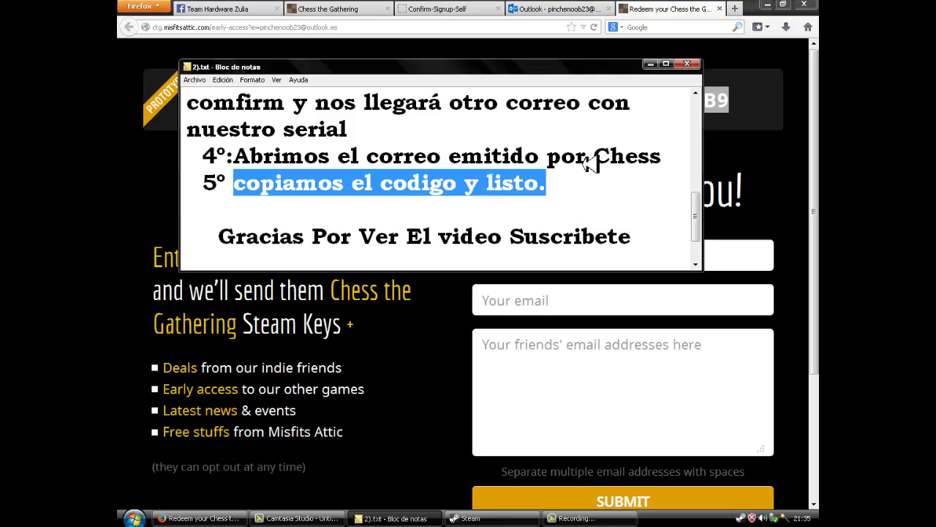
click(650, 64)
click(746, 108)
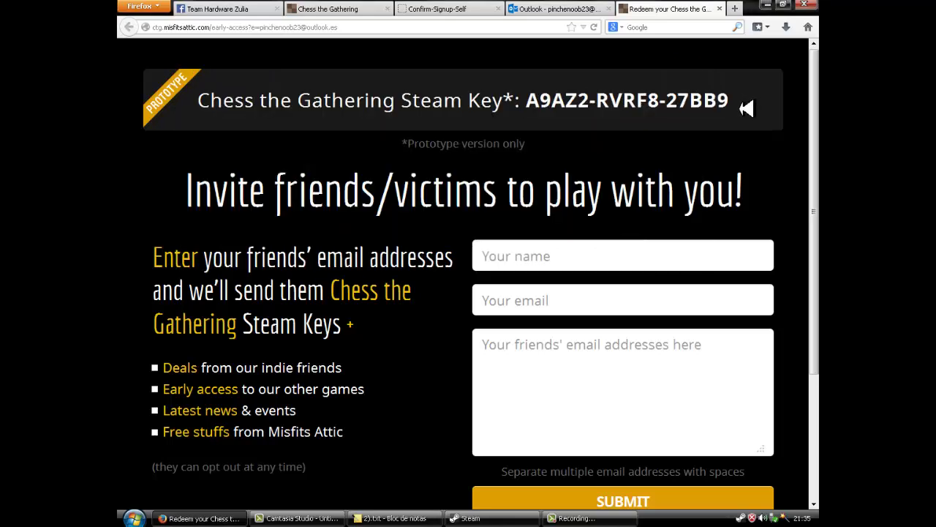
drag(731, 102, 528, 102)
right_click(540, 106)
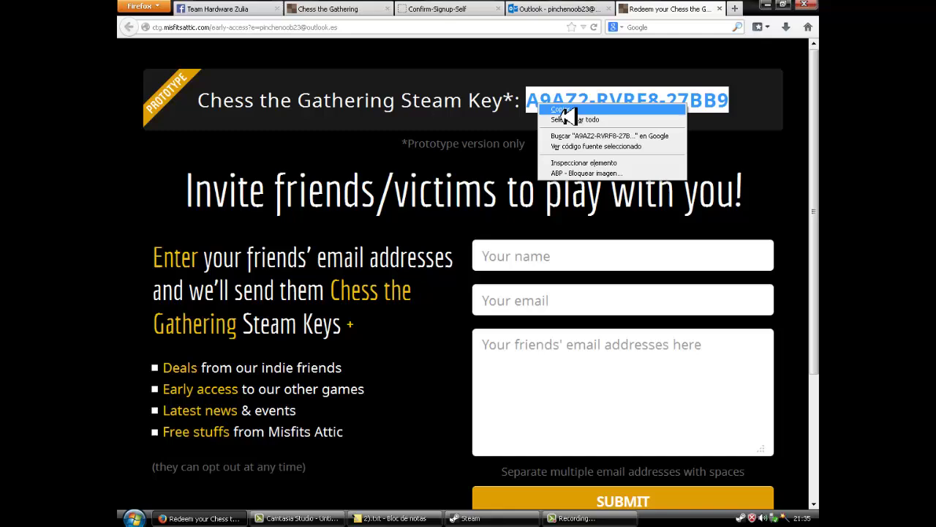
click(564, 111)
- Bring up and reposition Steam, then choose Añadir un juego > Activar un producto en Steam
click(492, 518)
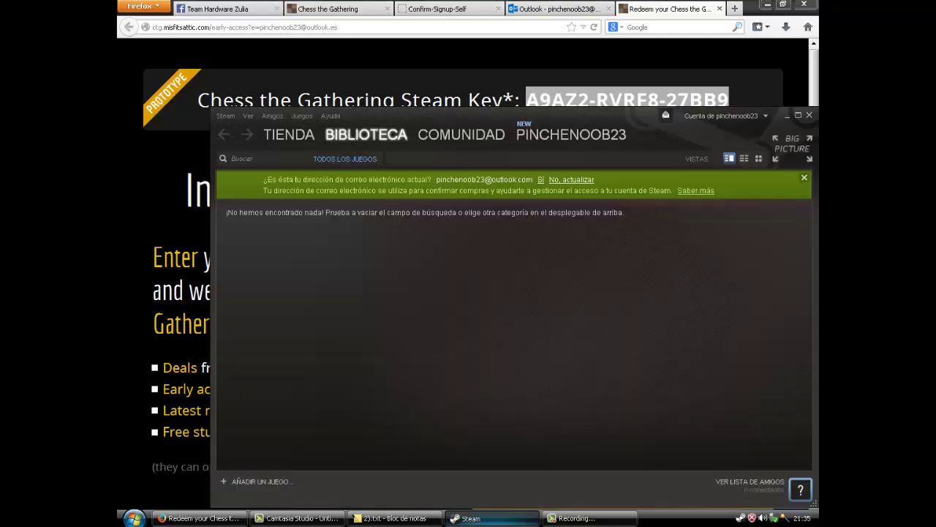
drag(475, 121, 439, 73)
click(534, 88)
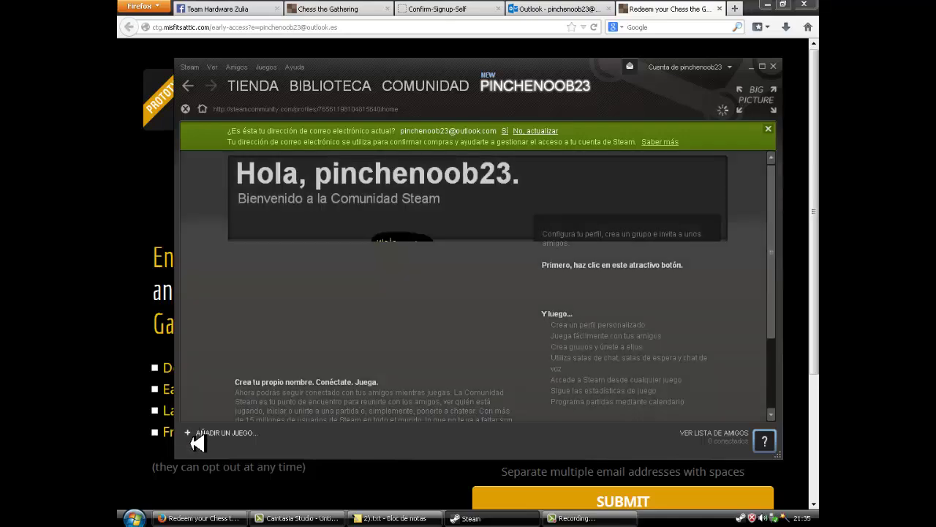
scroll(237, 324, down, 2)
scroll(237, 324, up, 2)
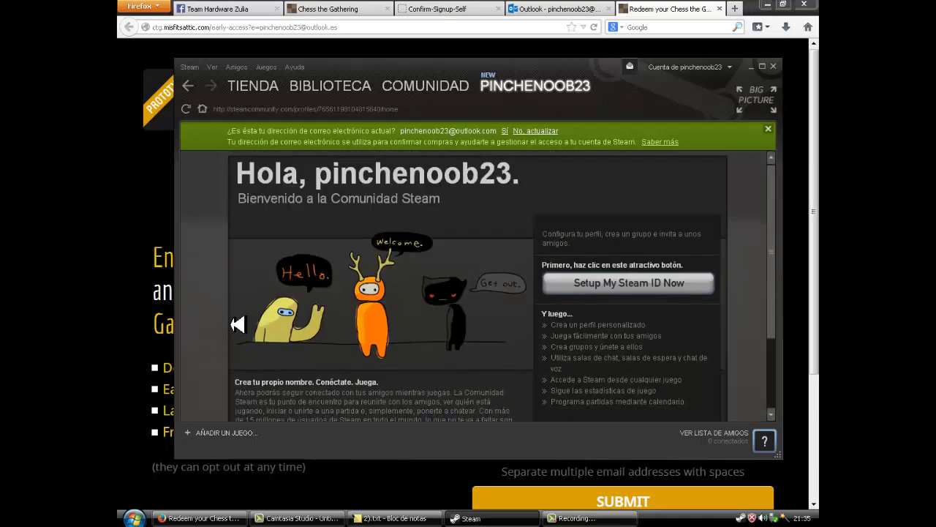
click(220, 432)
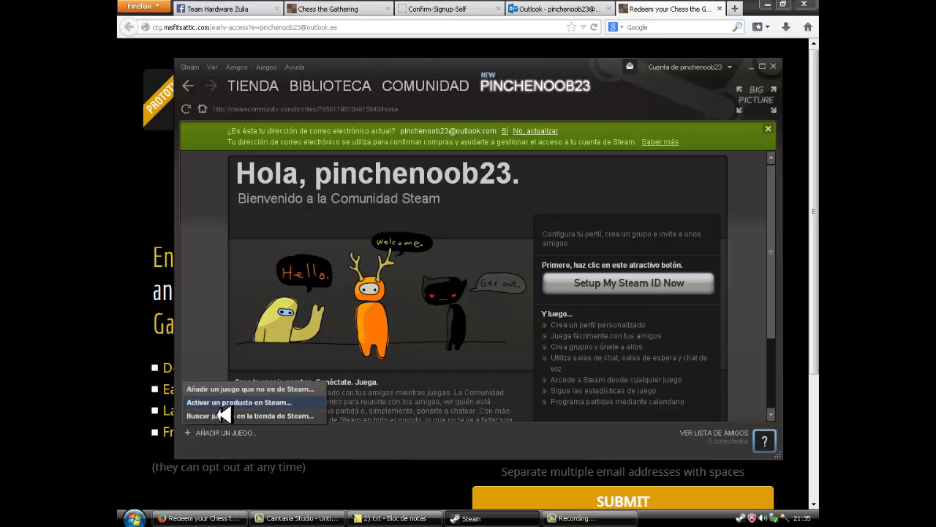
click(238, 402)
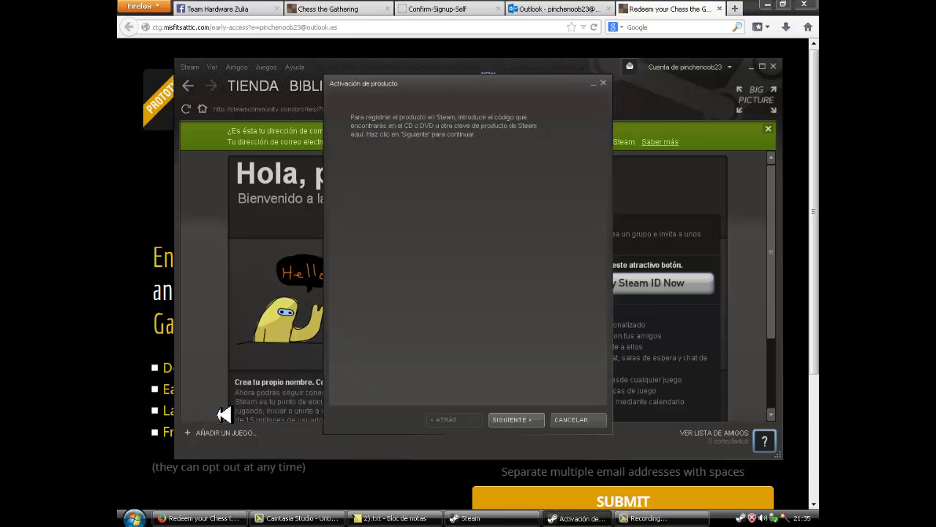
- Accept the subscriber agreement, paste the Chess the Gathering key, and submit it
click(516, 420)
click(516, 419)
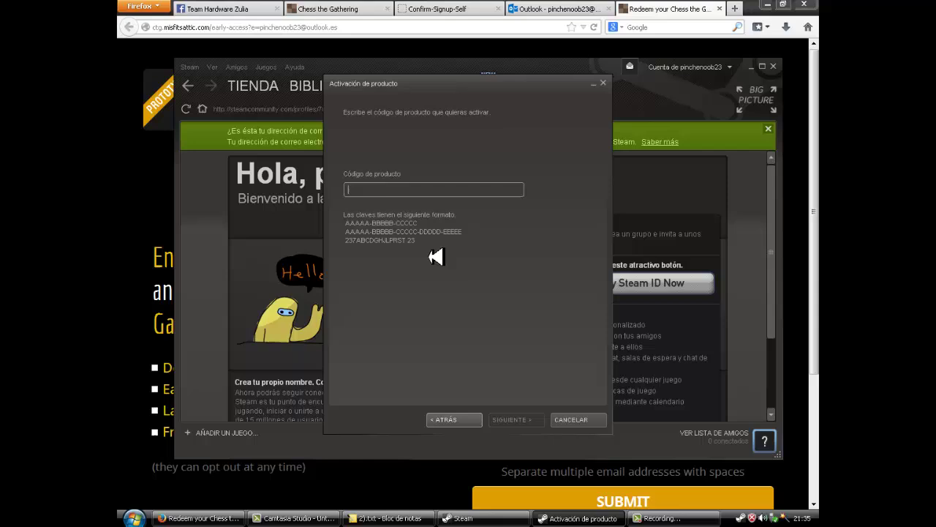
right_click(414, 192)
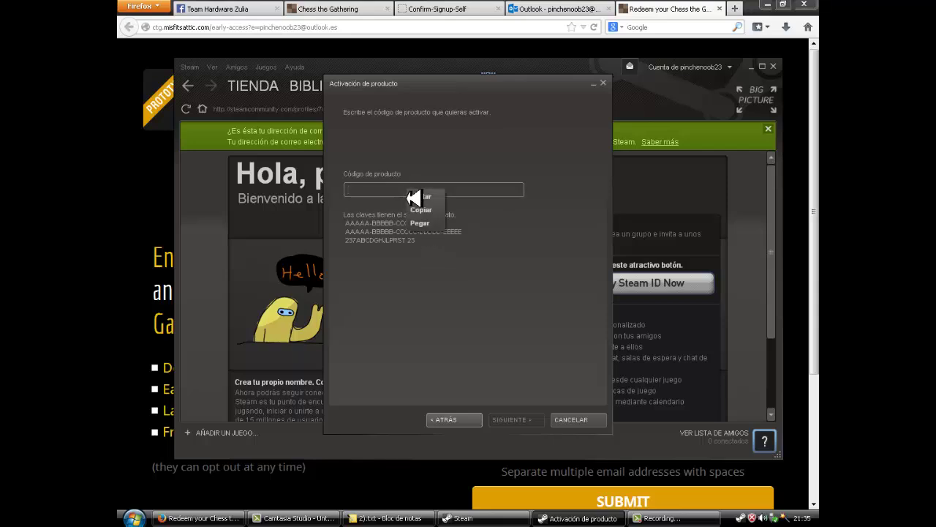
click(434, 222)
right_click(444, 194)
click(450, 227)
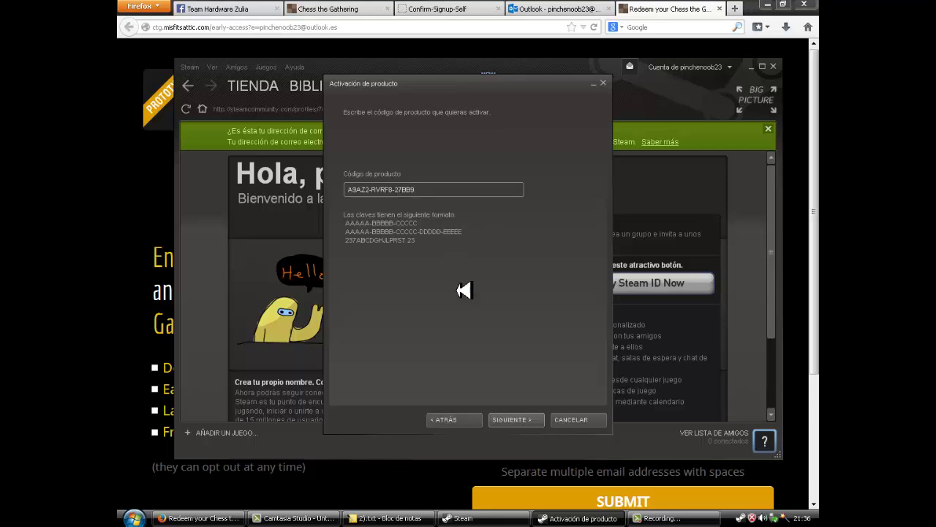
click(512, 419)
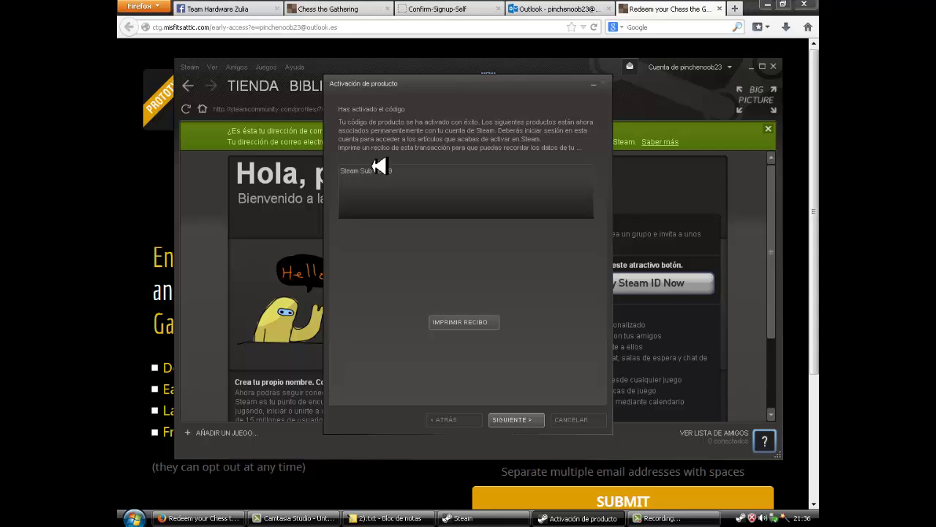
- Run the install wizard through Finalizar so Chess the Gathering downloads (4%)
click(366, 171)
click(512, 419)
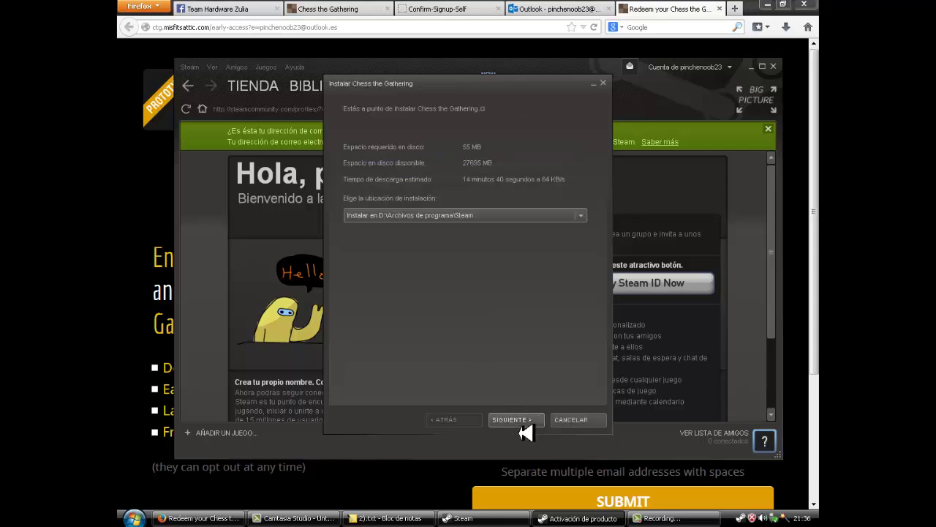
click(512, 419)
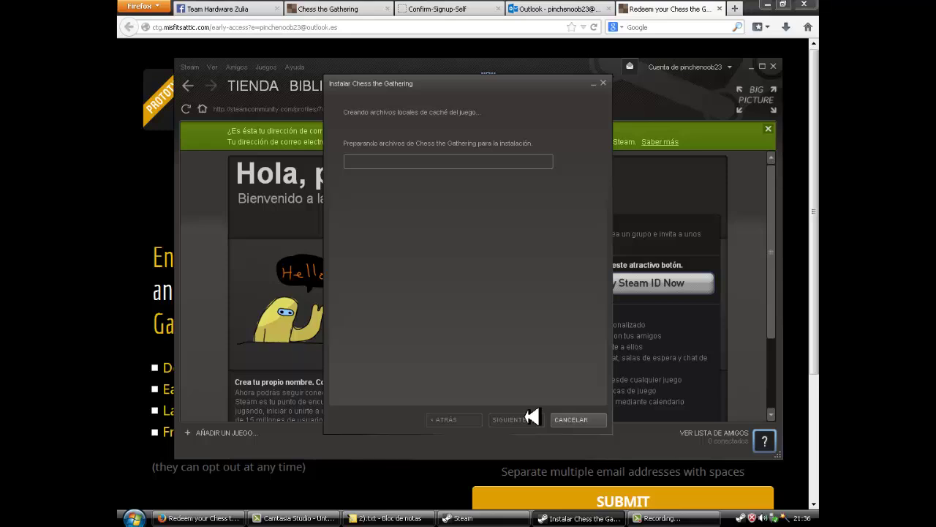
click(662, 518)
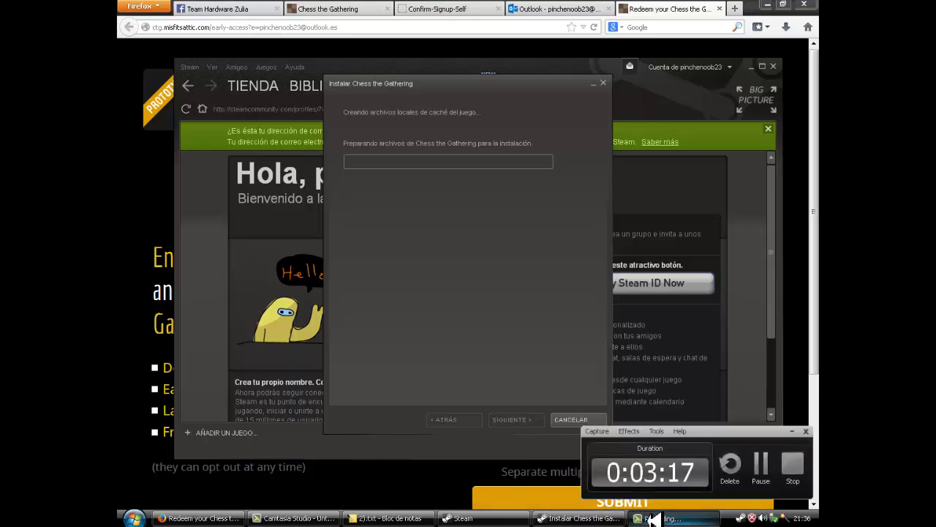
click(761, 468)
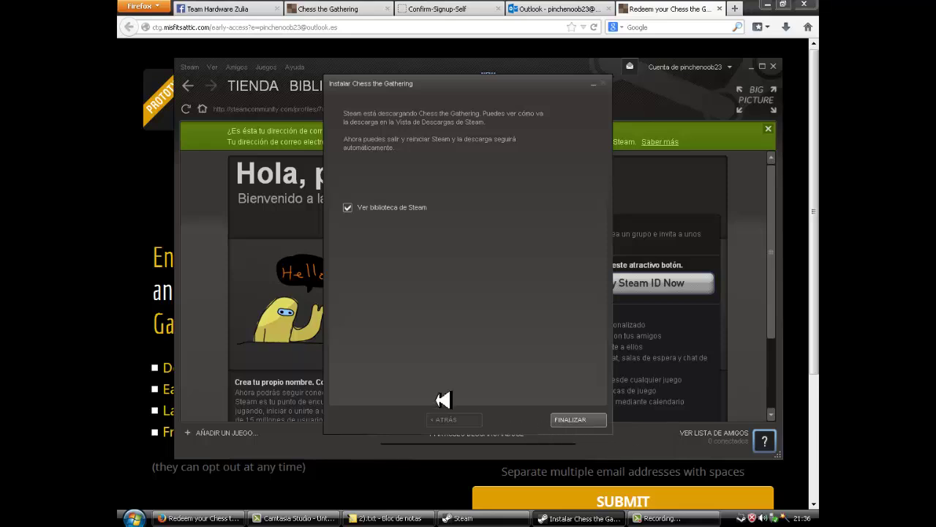
click(578, 419)
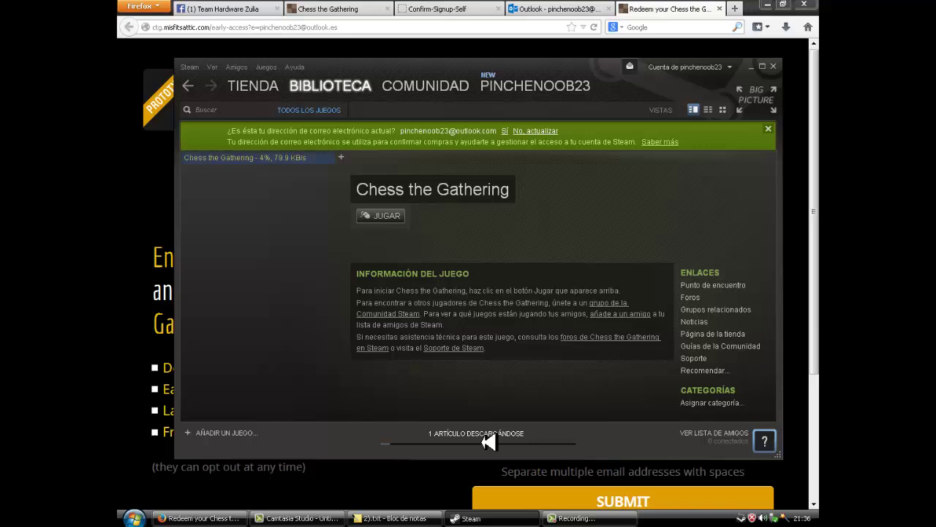
- Open the friend search from the friends list and dismiss the email confirmation banner
click(714, 433)
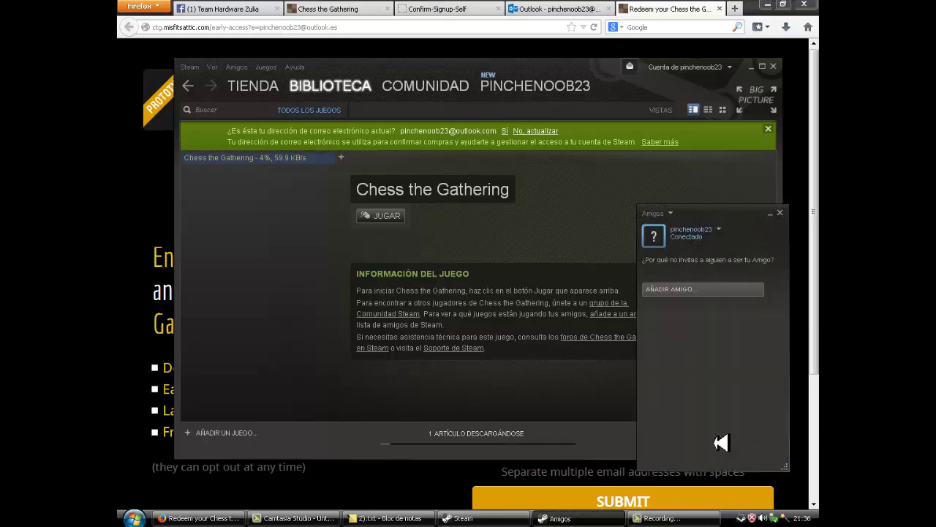
click(671, 288)
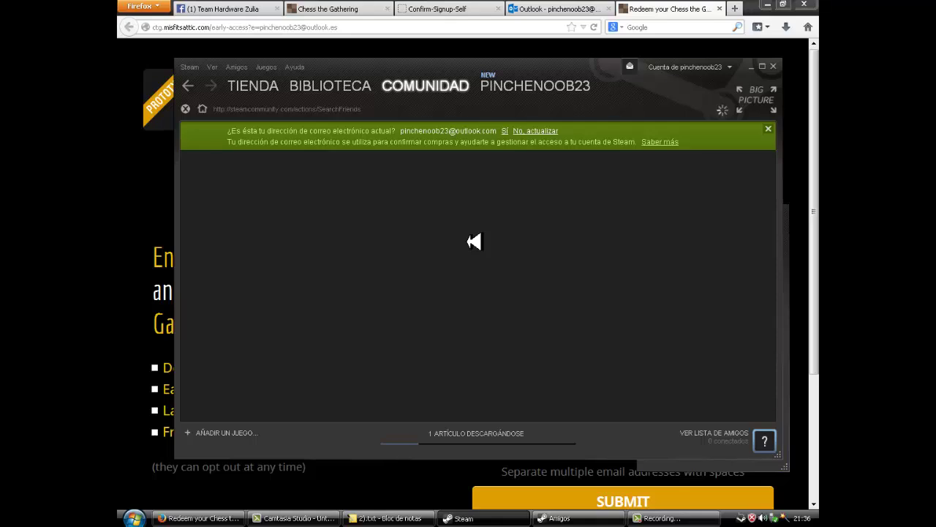
click(769, 129)
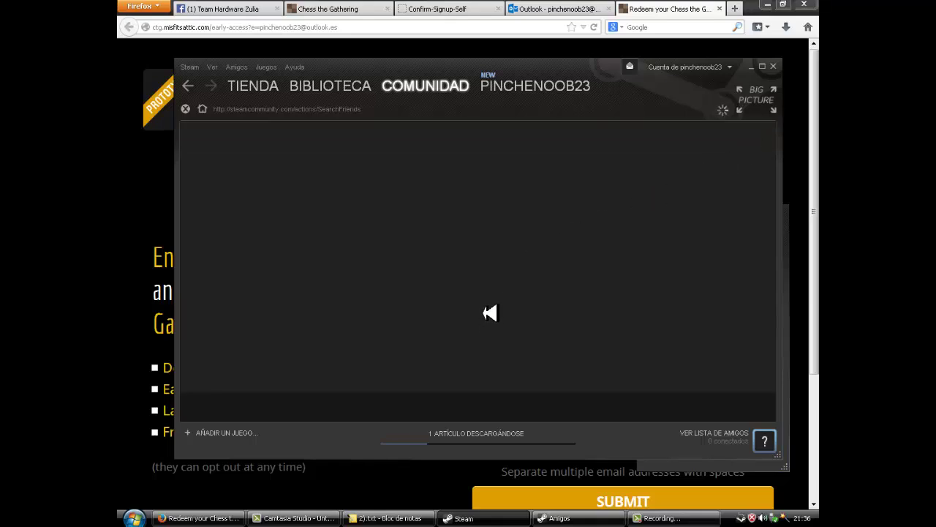
- Pause the Chess the Gathering download and reopen 'Añadir amigo...' from the friends list
click(453, 439)
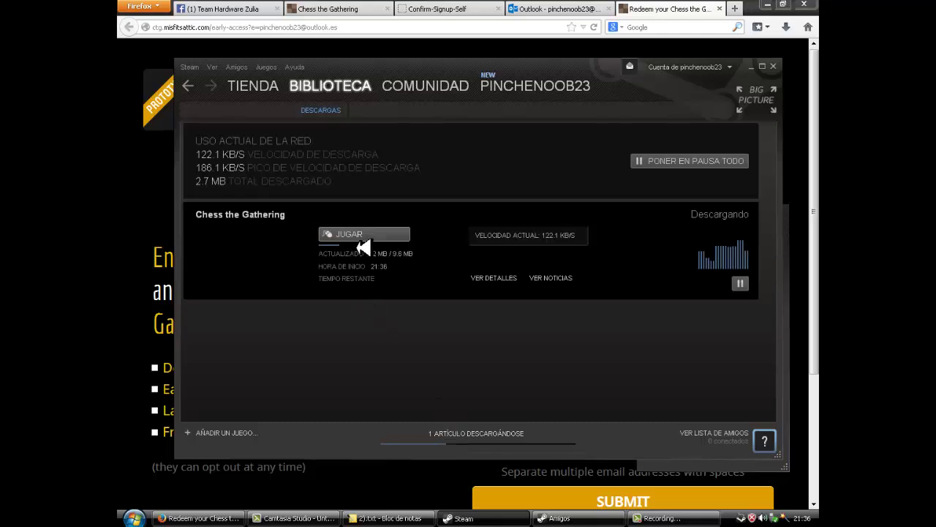
click(662, 161)
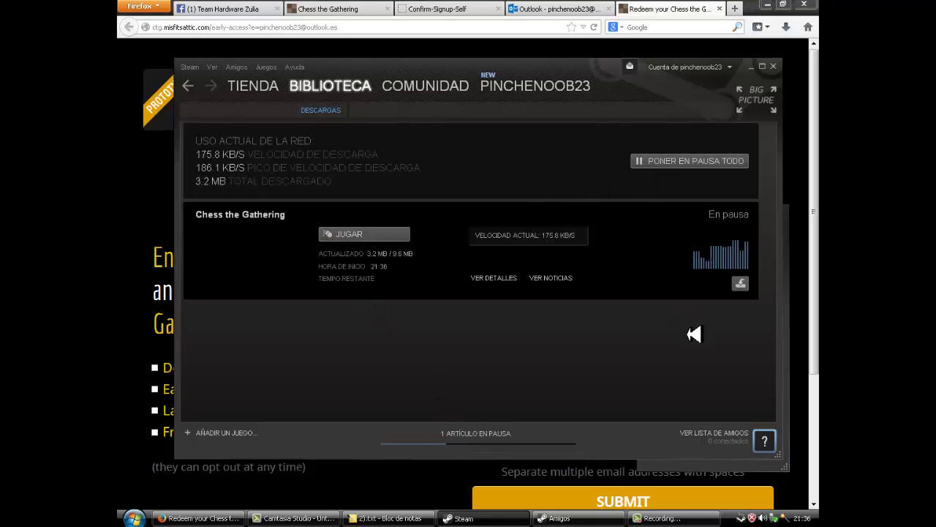
click(733, 436)
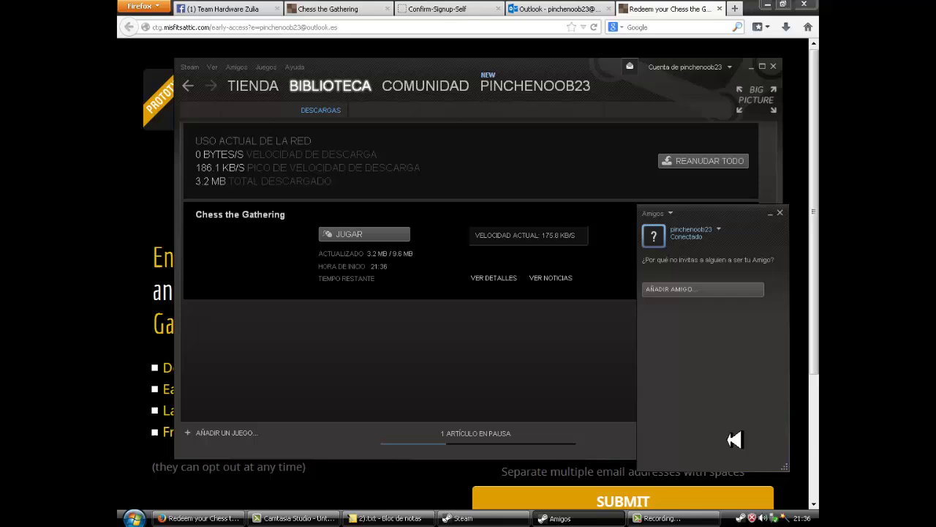
click(679, 296)
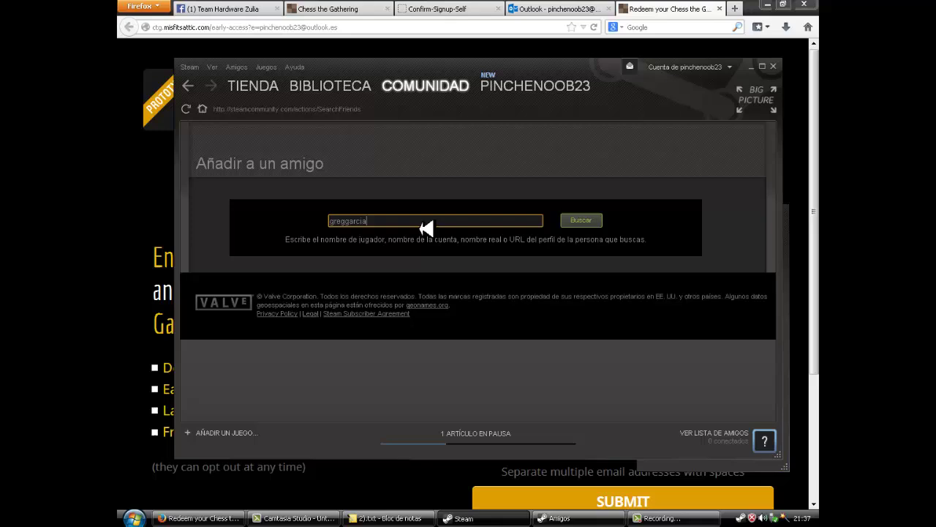
key(Return)
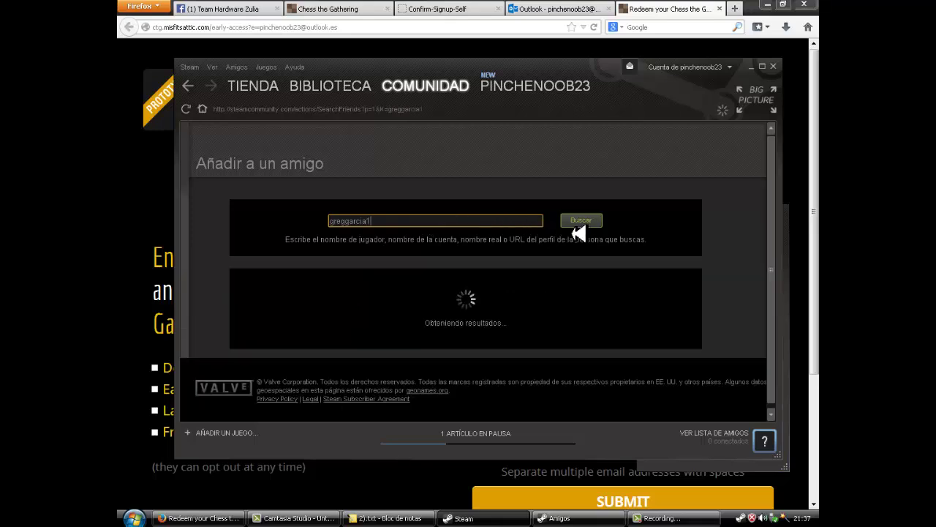
scroll(528, 270, down, 1)
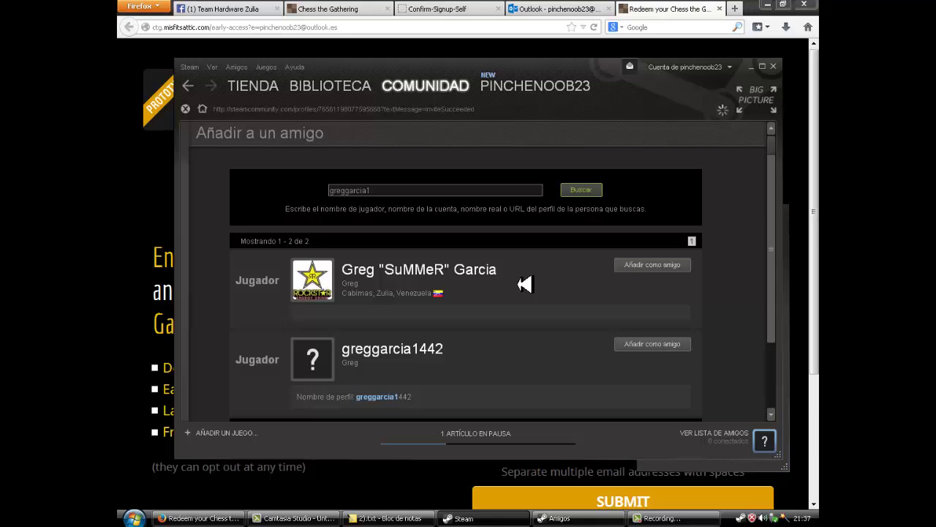
scroll(524, 284, down, 3)
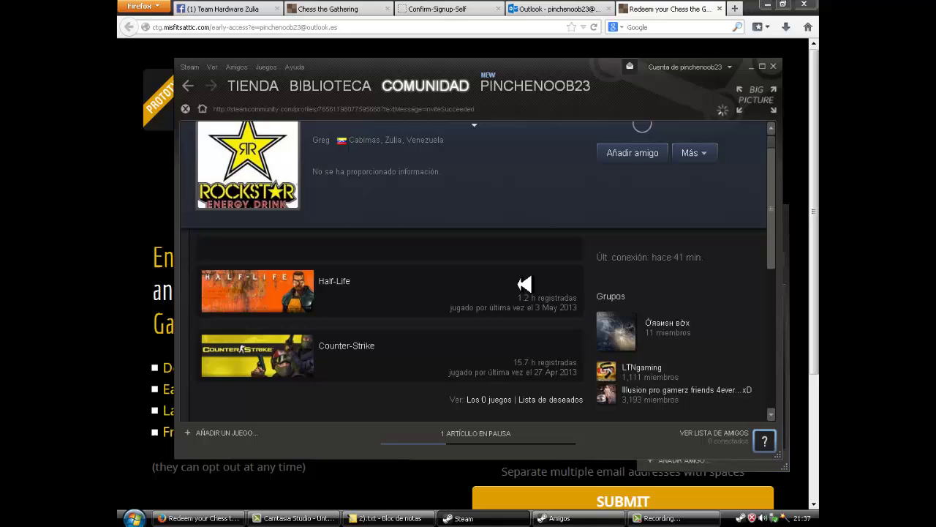
scroll(524, 284, up, 2)
scroll(524, 283, up, 1)
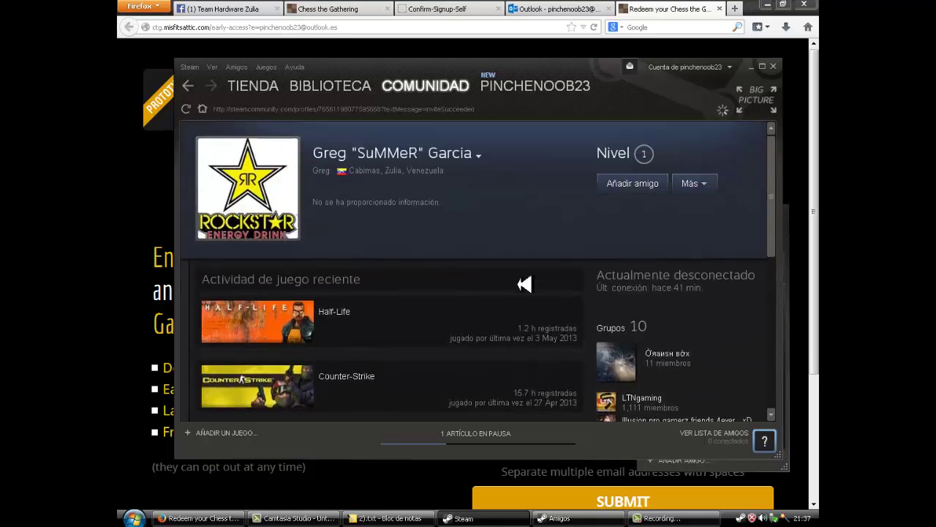
click(631, 186)
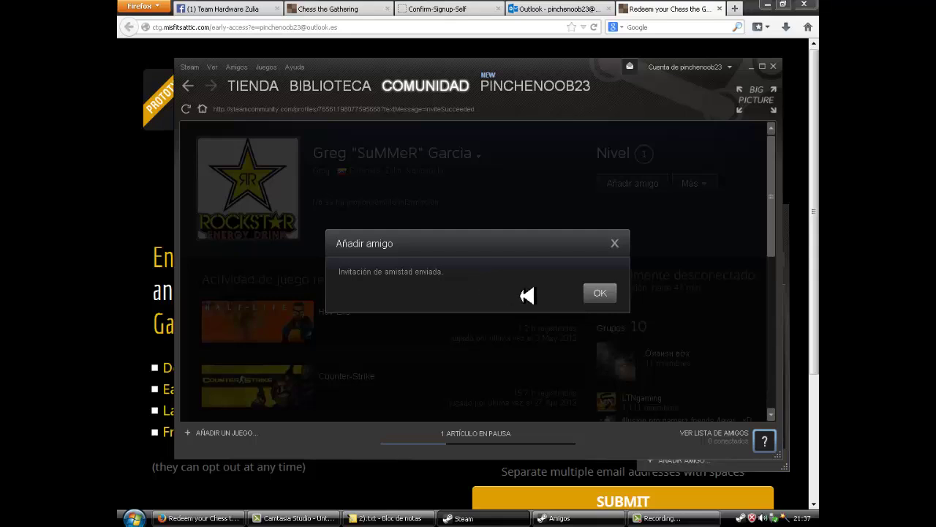
click(600, 293)
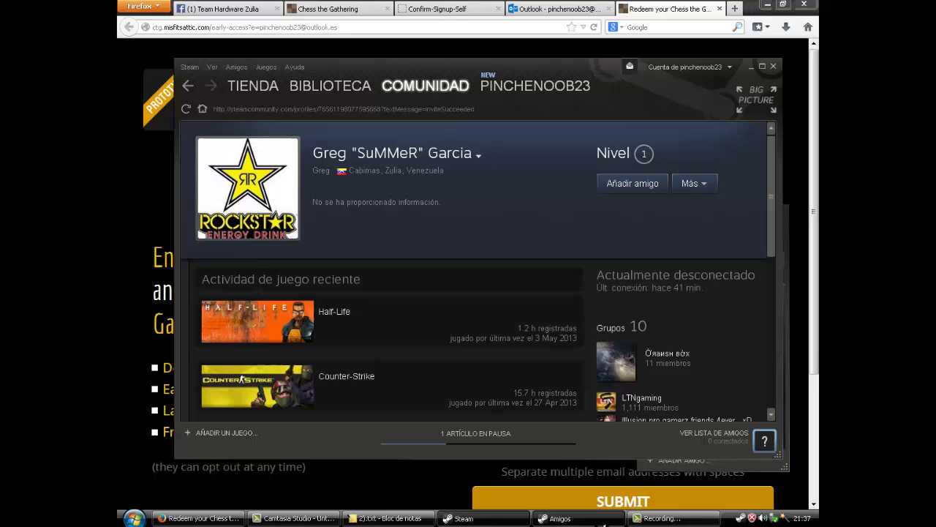
click(713, 433)
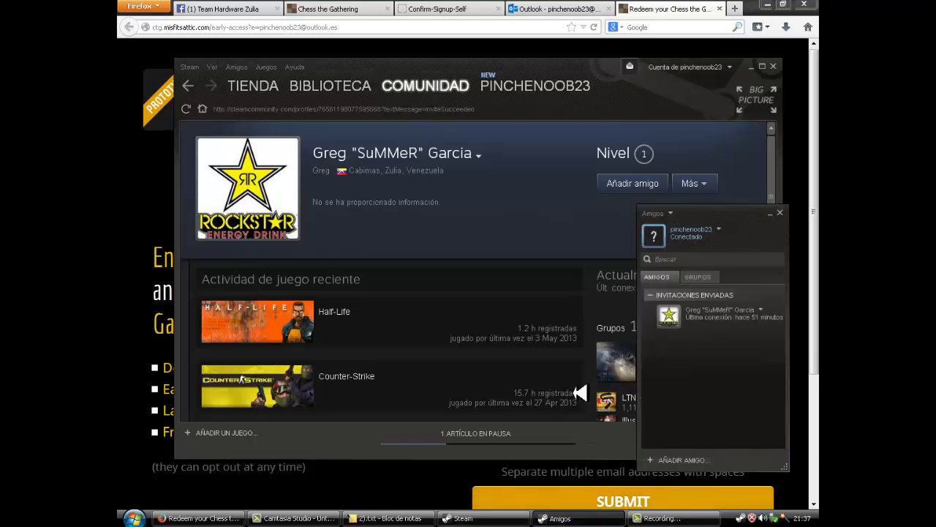
click(680, 460)
text(espiritu de luz)
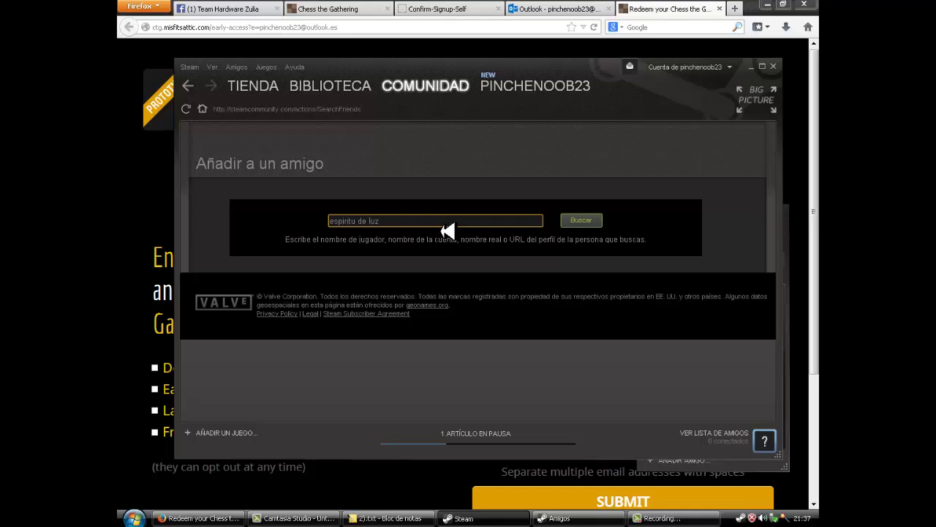
key(Return)
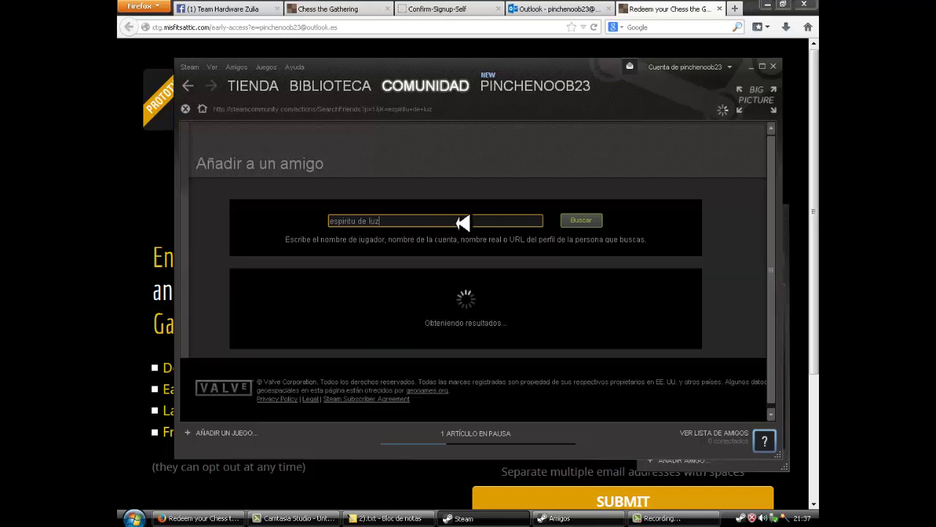
click(644, 295)
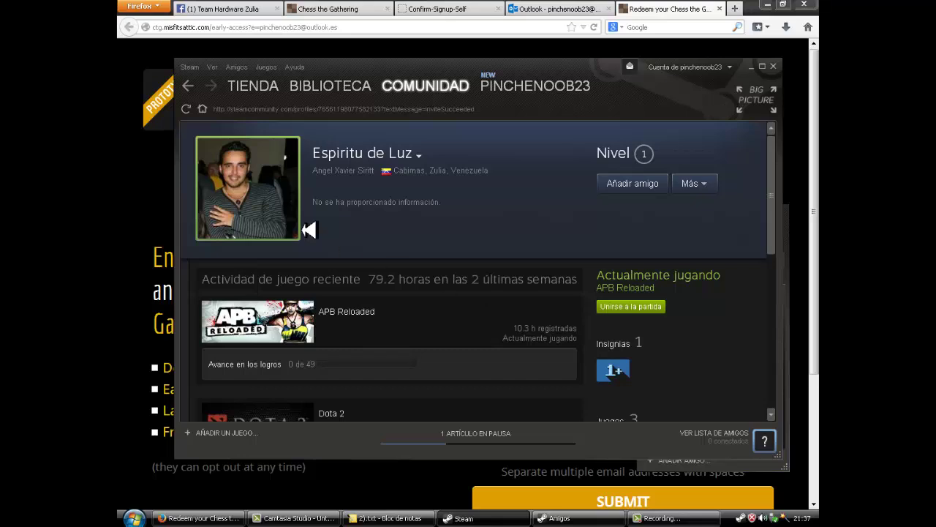
click(621, 187)
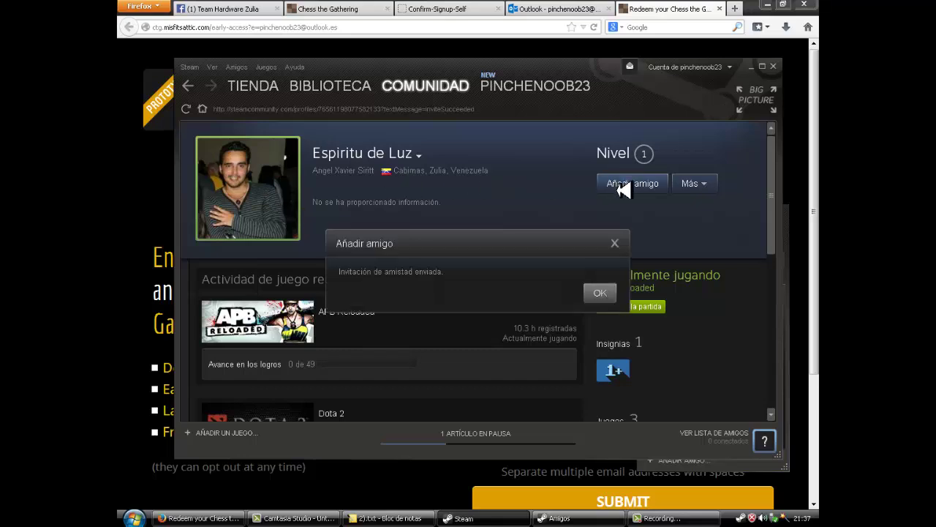
click(601, 293)
scroll(607, 302, down, 2)
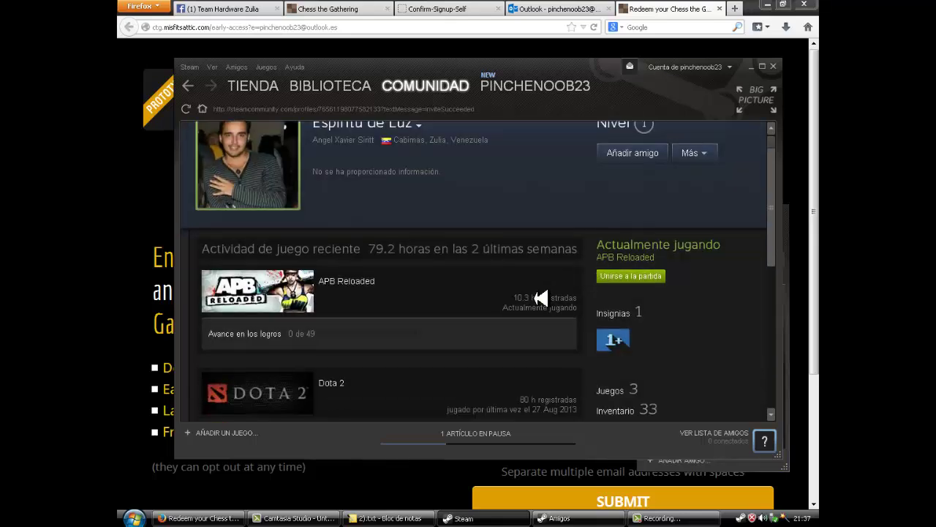
- Add 'Likns El la descripci' after 'and Laik!' in the Notepad closing notes, correcting typos
click(386, 518)
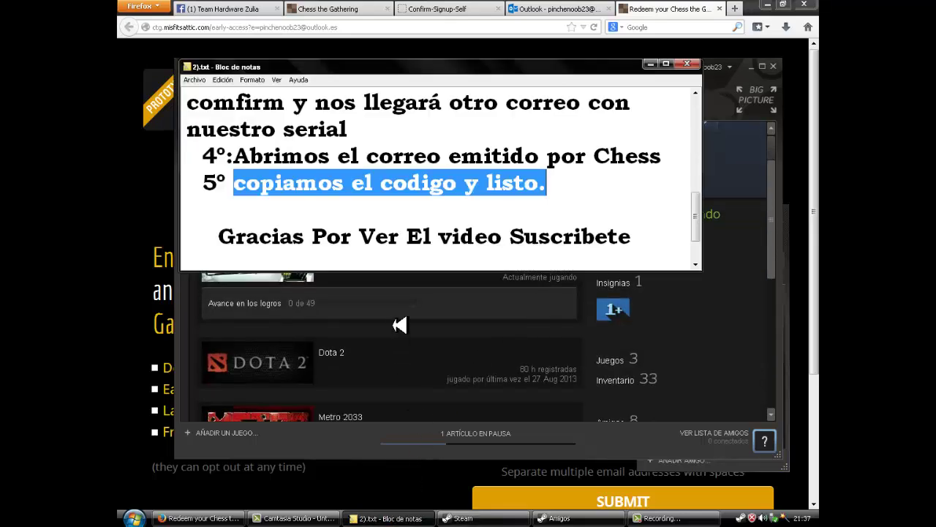
drag(219, 236, 648, 245)
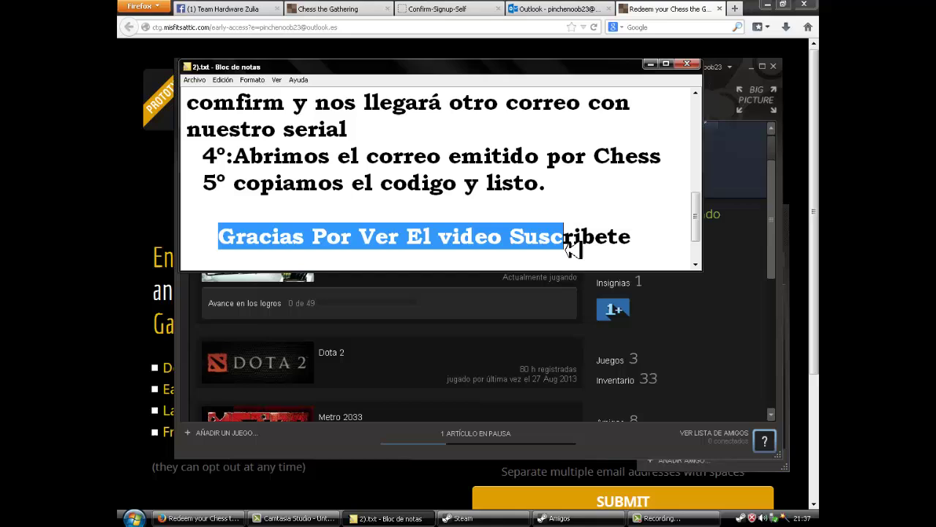
scroll(648, 245, down, 1)
drag(223, 220, 343, 219)
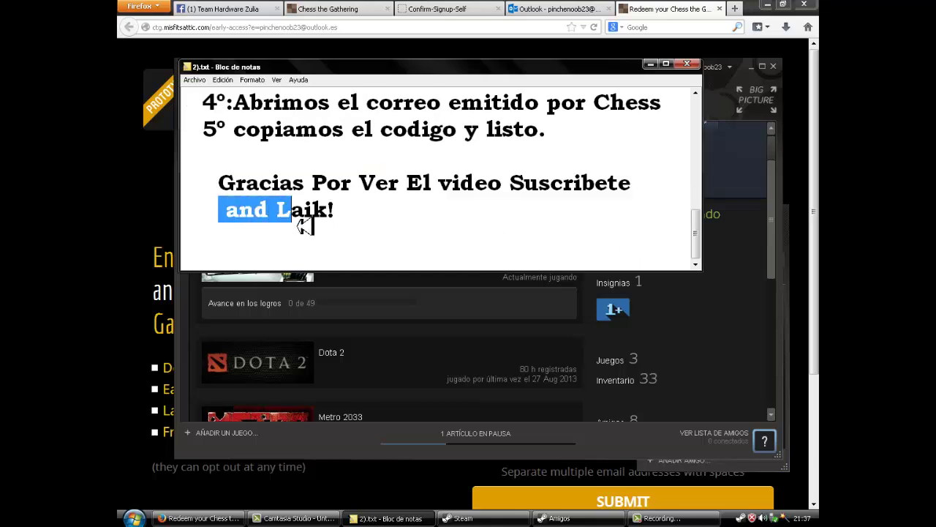
click(364, 224)
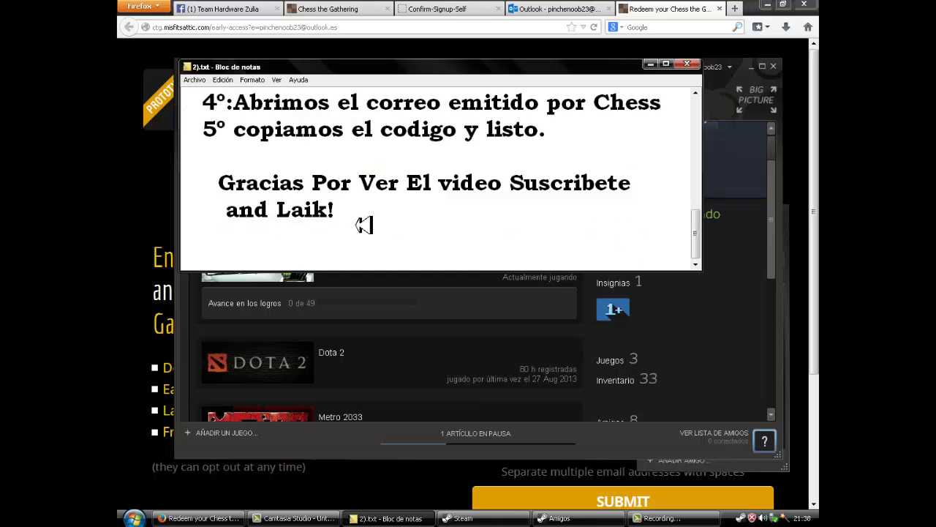
text(L)
text(ikns E)
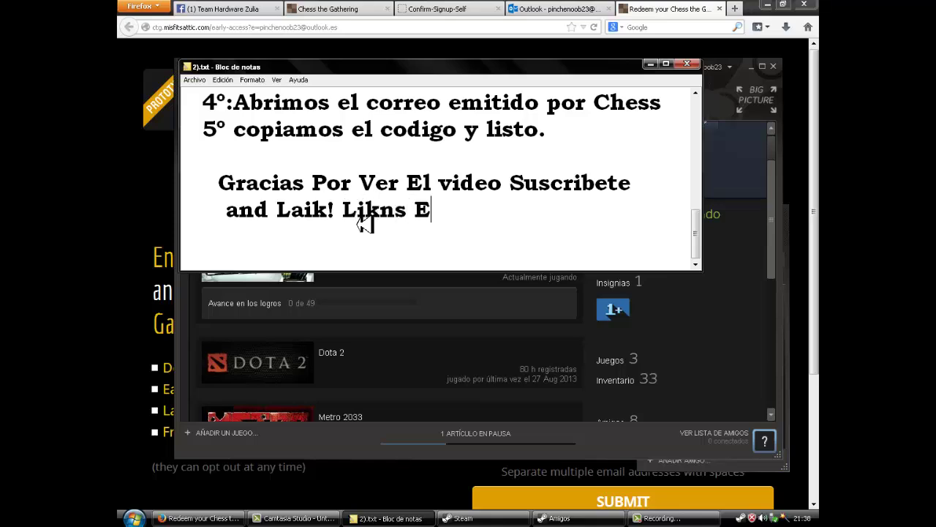
text(l la des)
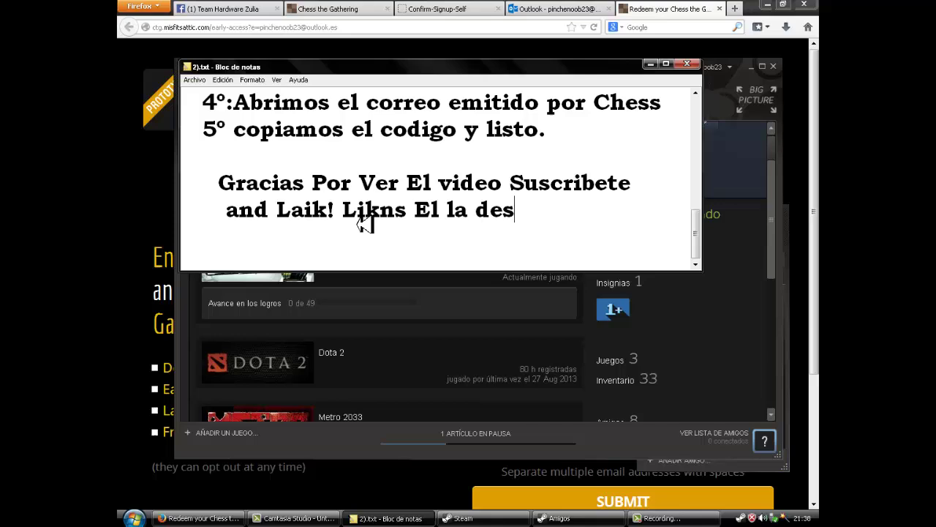
text(crips)
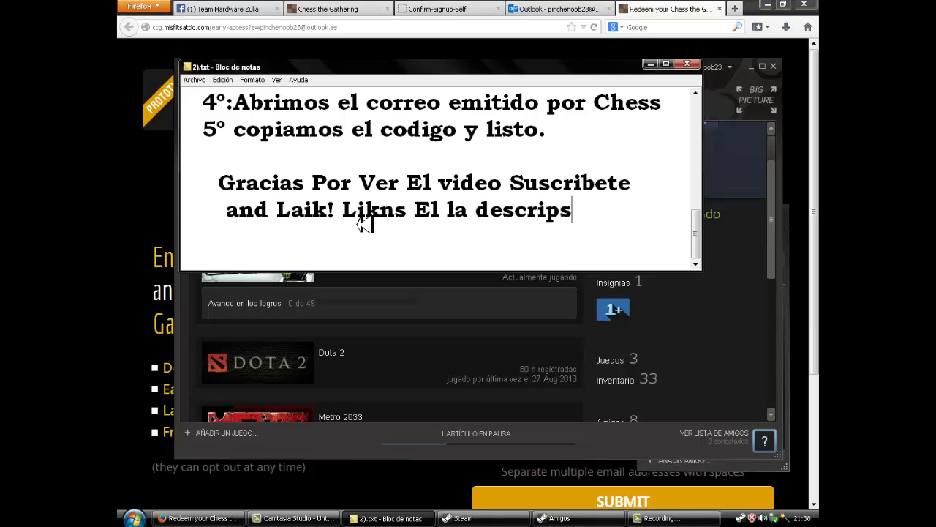
key(BackSpace)
text(ci)
text(óo)
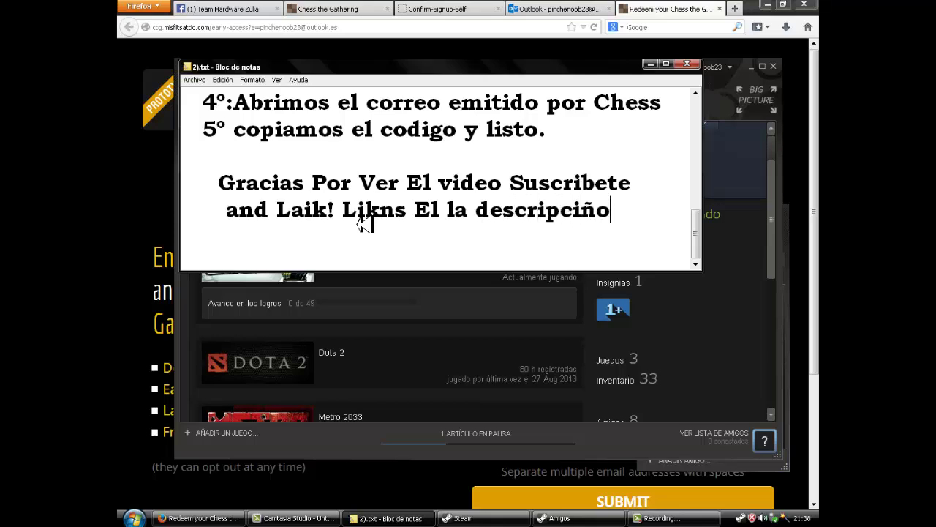
key(BackSpace)
key(BackSpace)
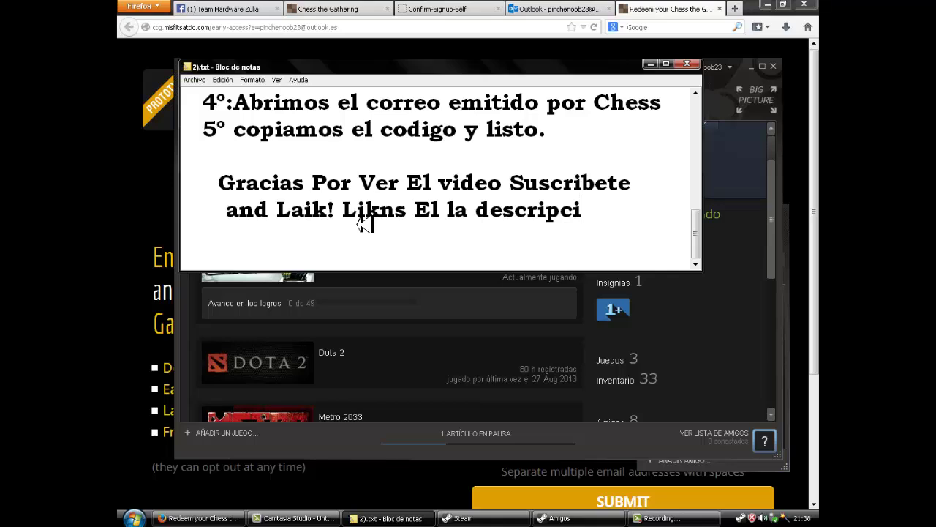